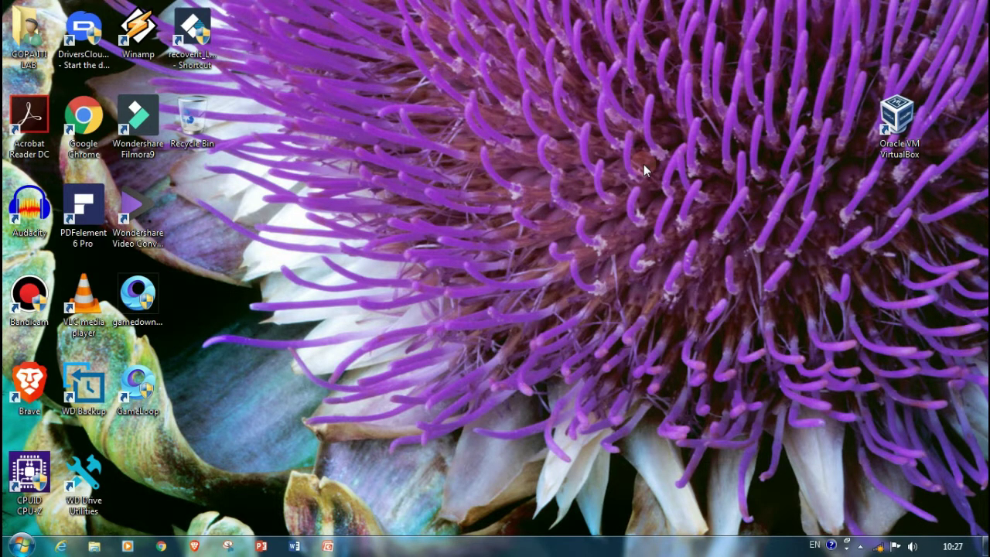
# Open Oracle VM VirtualBox and begin a new virtual machine named WINDOWS 7
pyautogui.rightClick(643, 164)
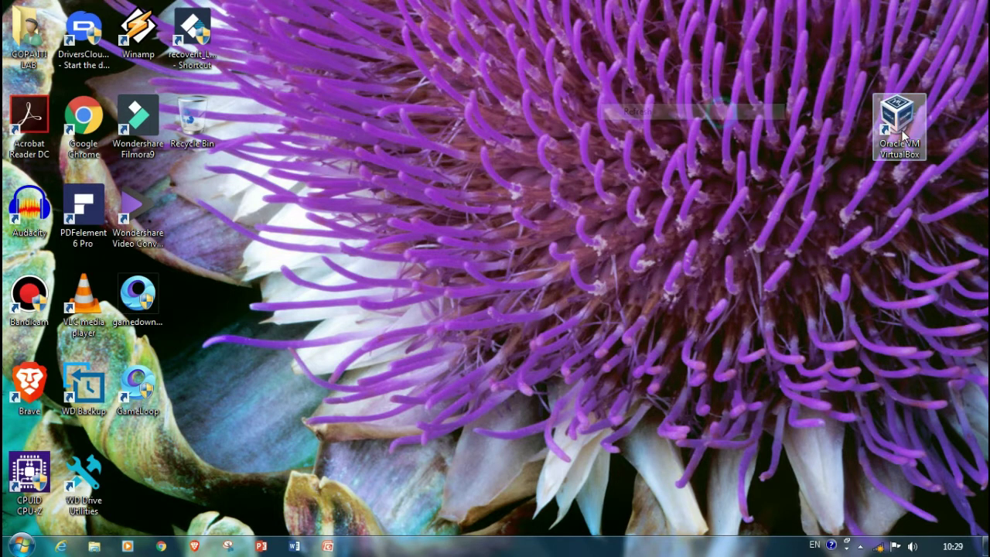
pyautogui.doubleClick(905, 128)
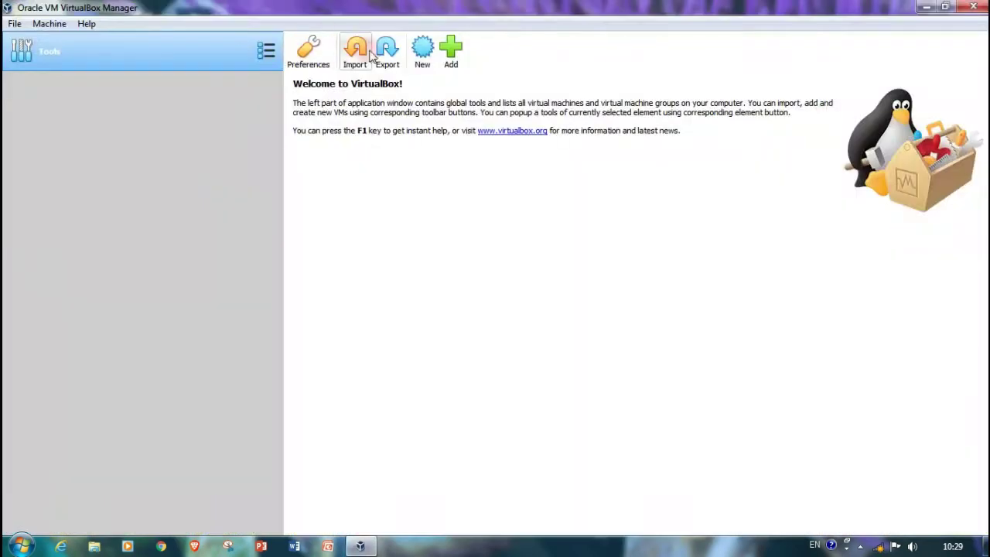
pyautogui.click(422, 51)
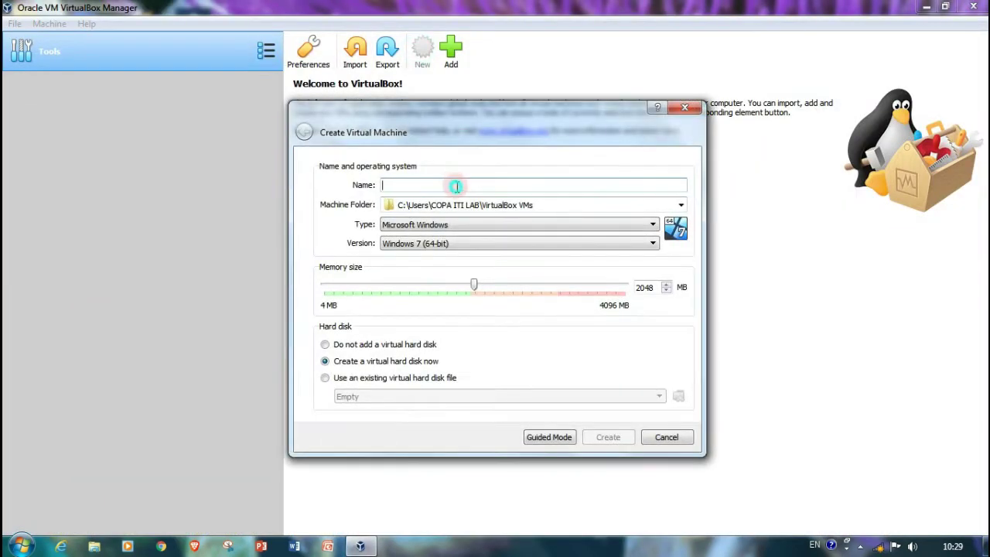
pyautogui.write('WINDOWS 7')
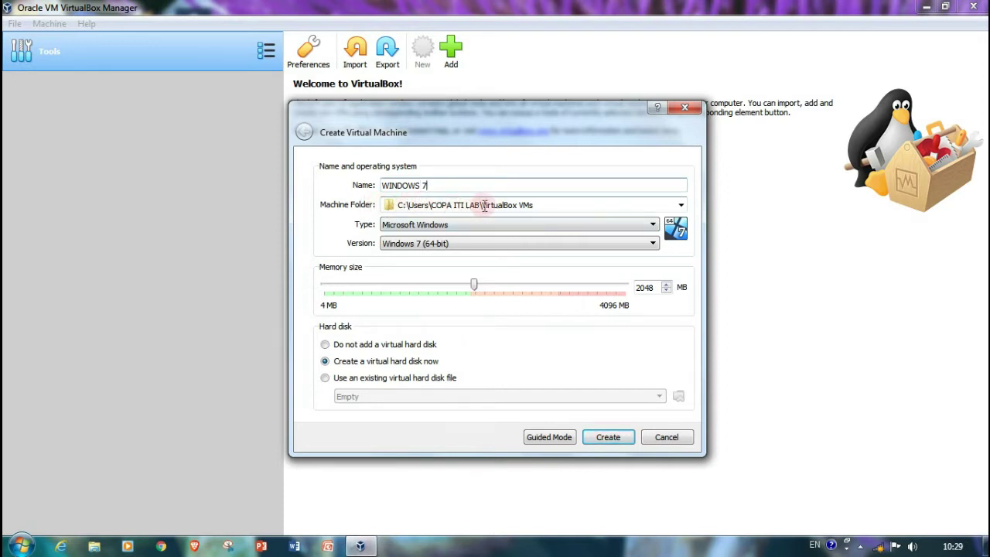
# Set the new virtual machine's folder to the F: drive
pyautogui.click(671, 205)
pyautogui.click(682, 205)
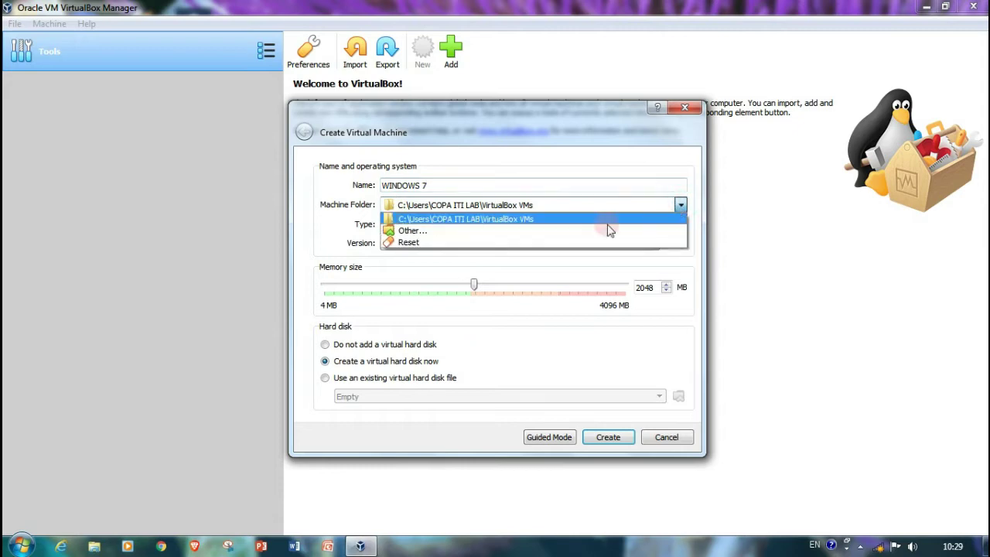
pyautogui.click(482, 237)
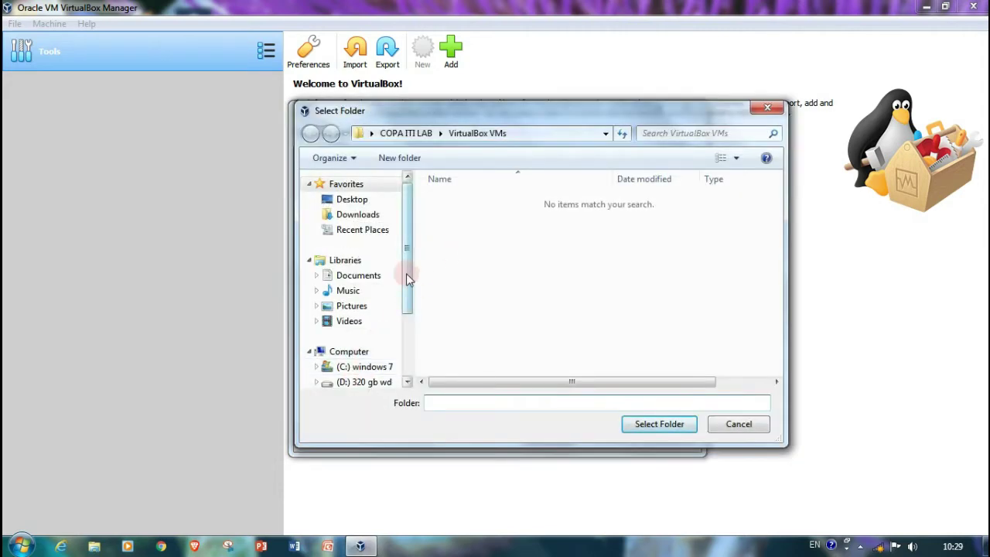
pyautogui.moveTo(407, 276); pyautogui.dragTo(412, 342)
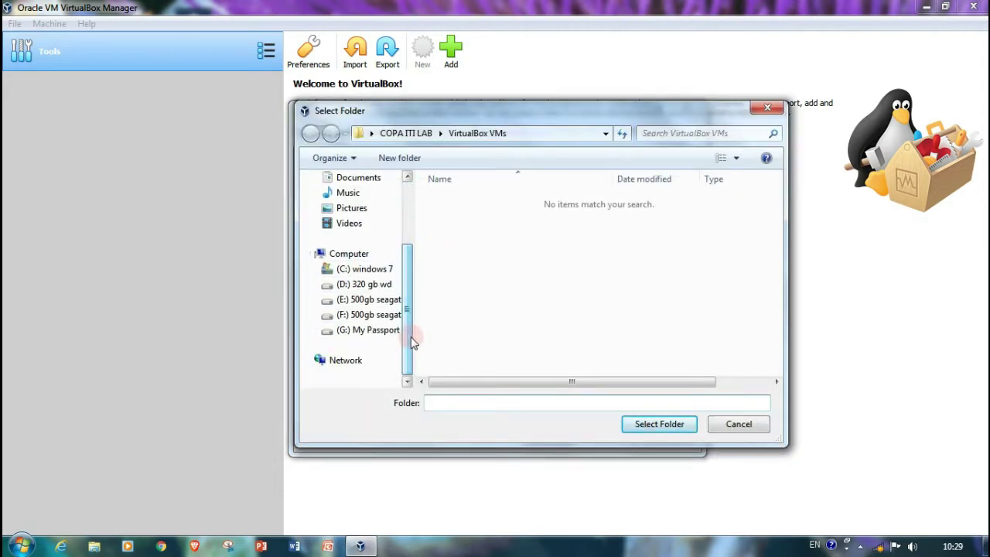
pyautogui.click(377, 315)
pyautogui.click(658, 423)
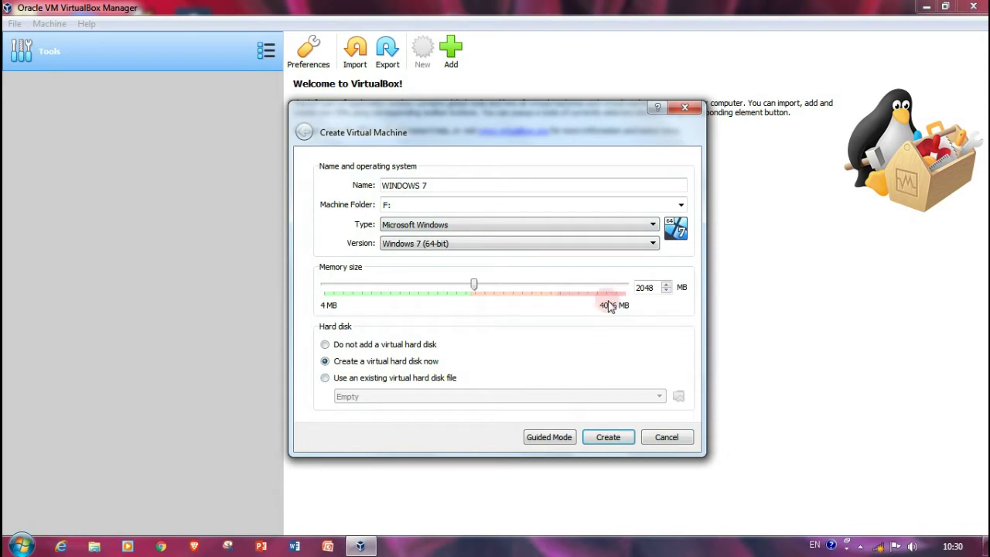
# Create the machine as Windows 7 (64-bit) with a dynamically allocated VDI hard disk of about 91 GB
pyautogui.click(506, 249)
pyautogui.click(503, 250)
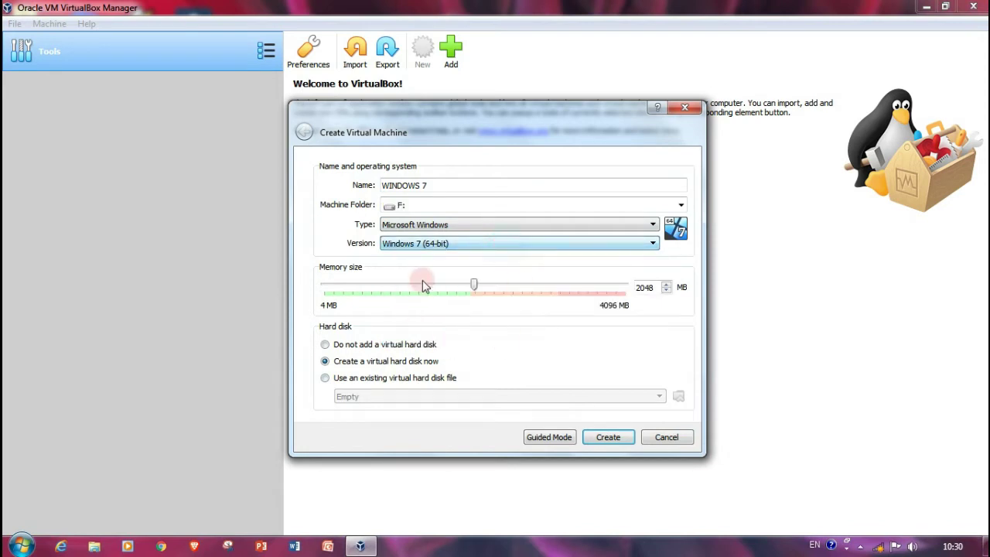
pyautogui.click(473, 251)
pyautogui.click(471, 250)
pyautogui.click(608, 437)
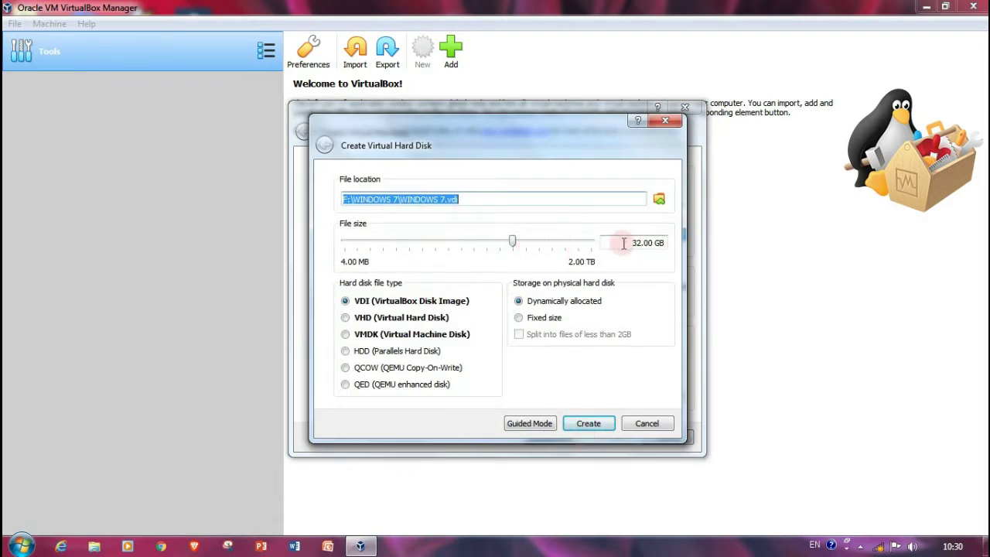
pyautogui.moveTo(512, 242); pyautogui.dragTo(533, 242)
pyautogui.click(589, 424)
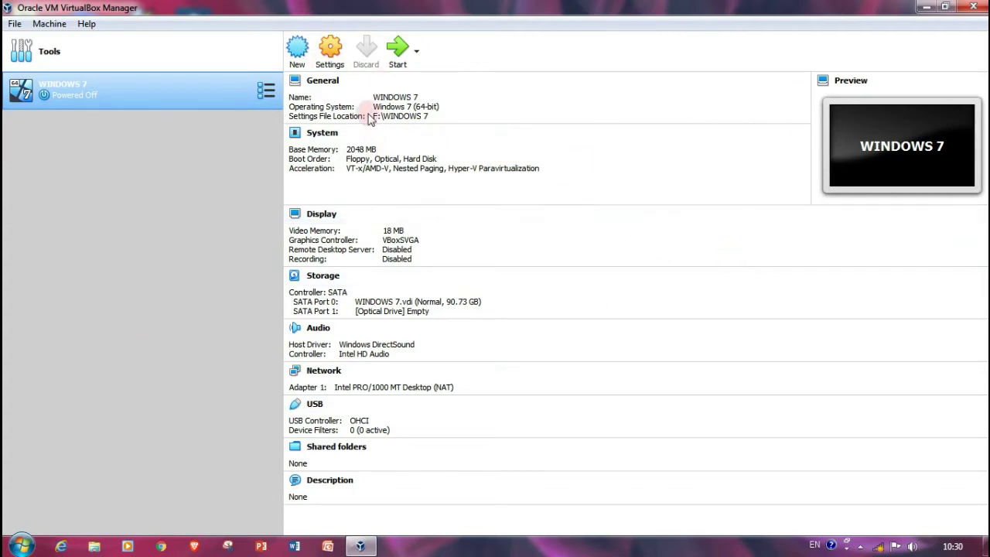
# In the WINDOWS 7 machine's settings, attach network Adapter 1 to a Bridged Adapter using the 802.11n USB Wireless LAN Card
pyautogui.click(331, 50)
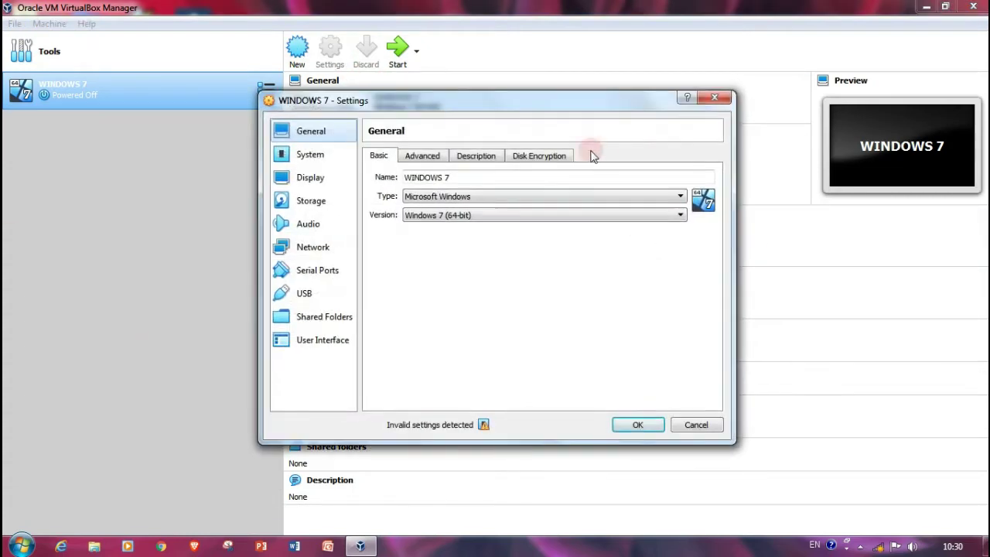
pyautogui.click(323, 159)
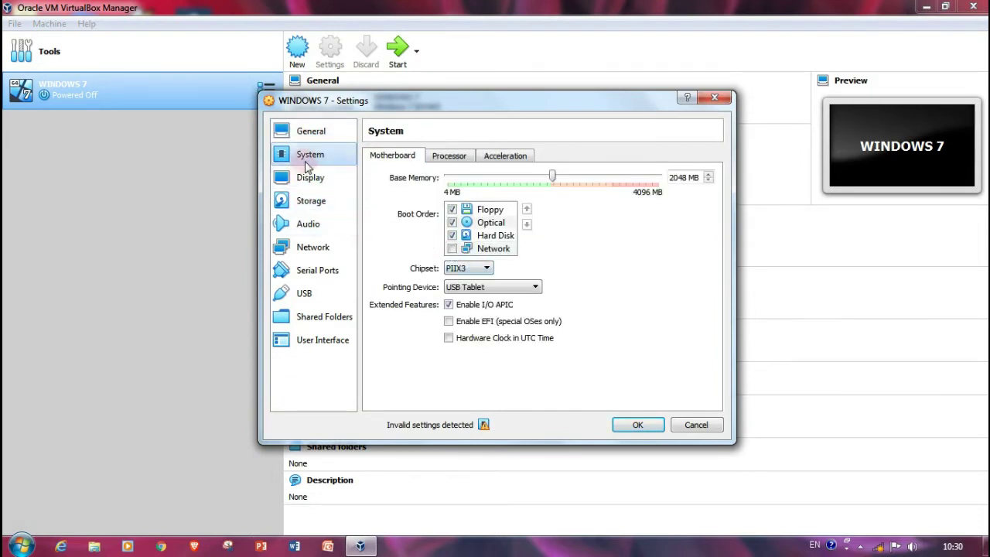
pyautogui.click(314, 177)
pyautogui.click(315, 204)
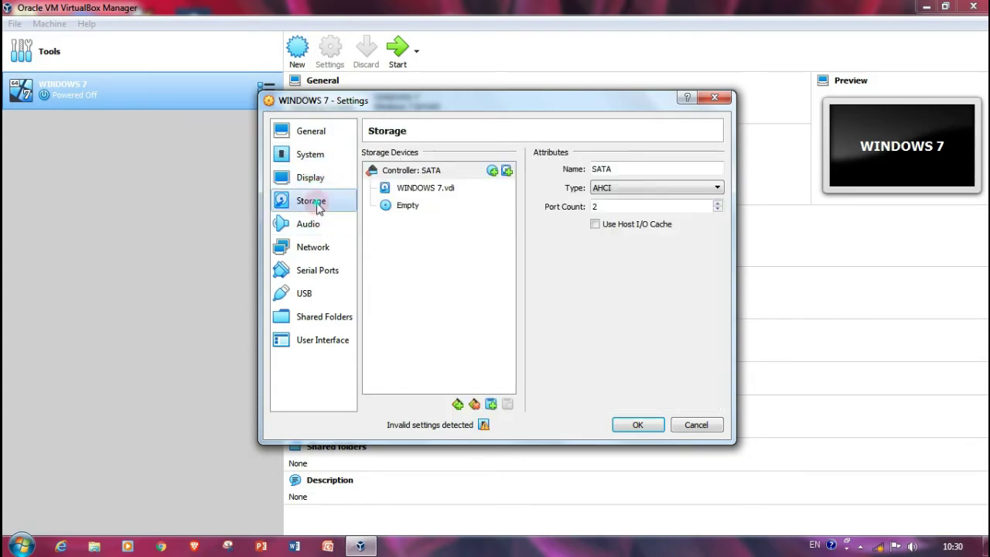
pyautogui.click(315, 223)
pyautogui.click(313, 248)
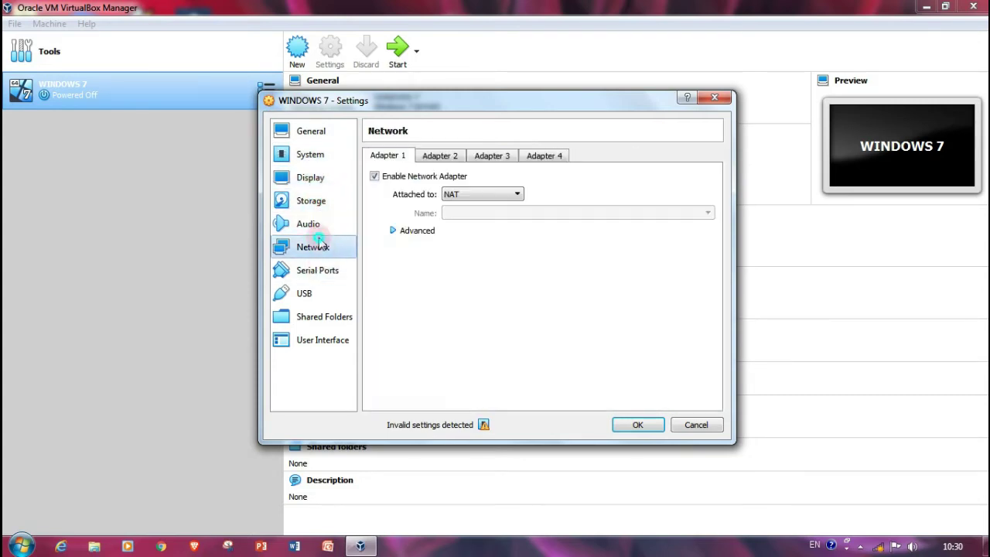
pyautogui.click(501, 195)
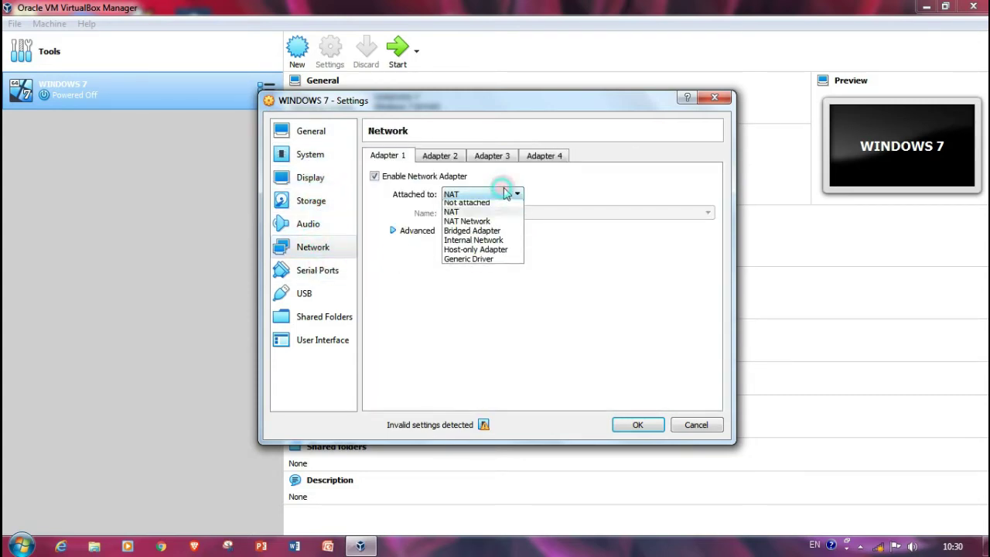
pyautogui.click(479, 233)
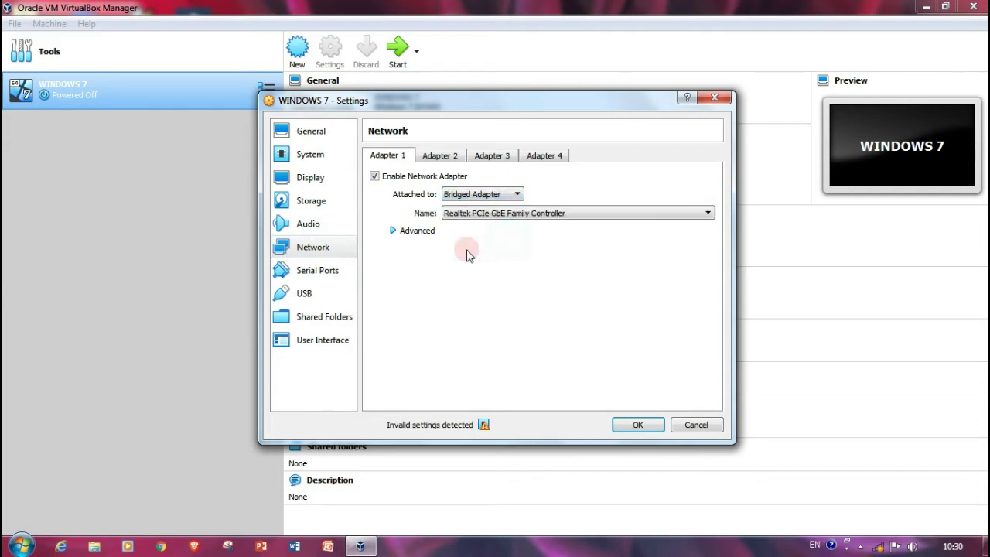
pyautogui.click(510, 214)
pyautogui.click(526, 235)
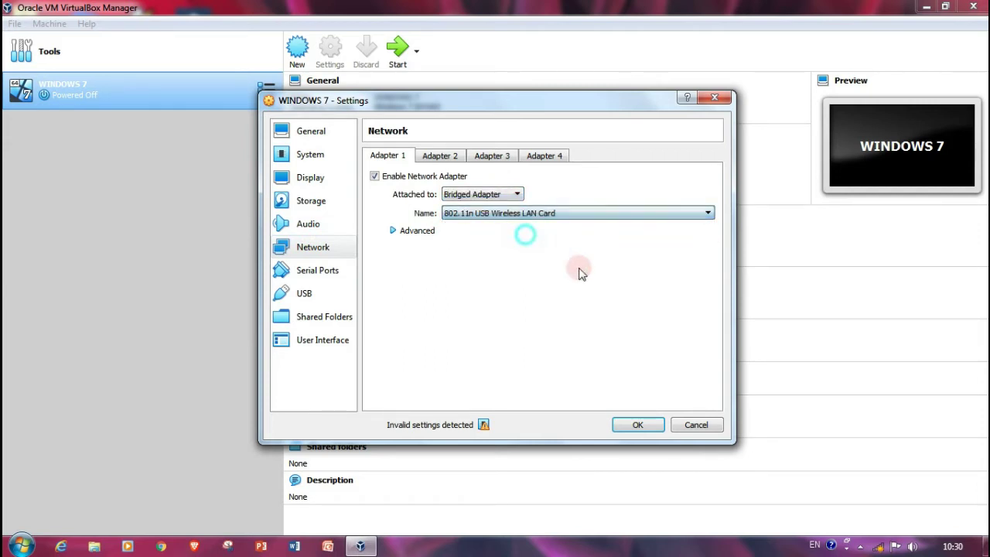
pyautogui.click(627, 425)
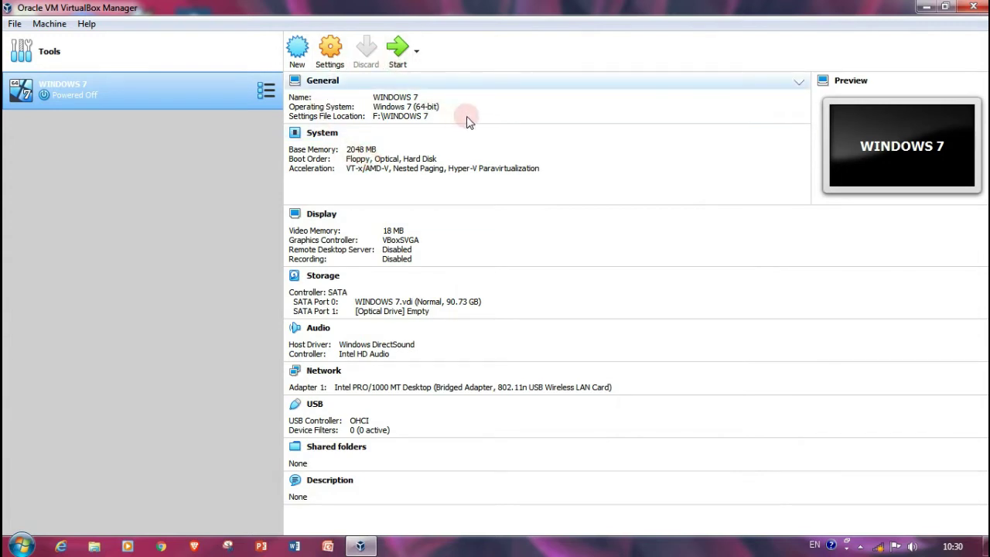
# Start the WINDOWS 7 machine and browse for a virtual optical disk file as its start-up disk
pyautogui.click(405, 53)
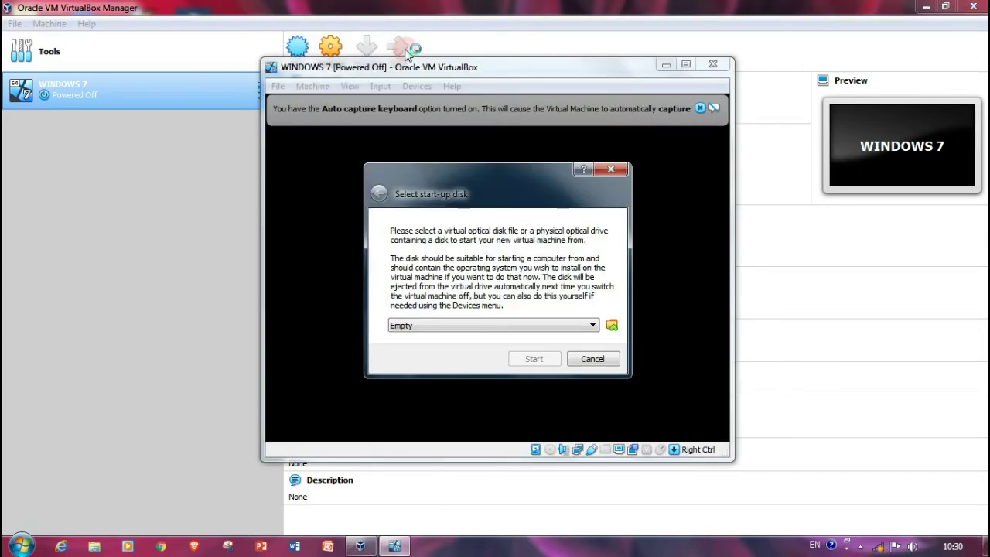
pyautogui.moveTo(434, 169); pyautogui.dragTo(531, 152)
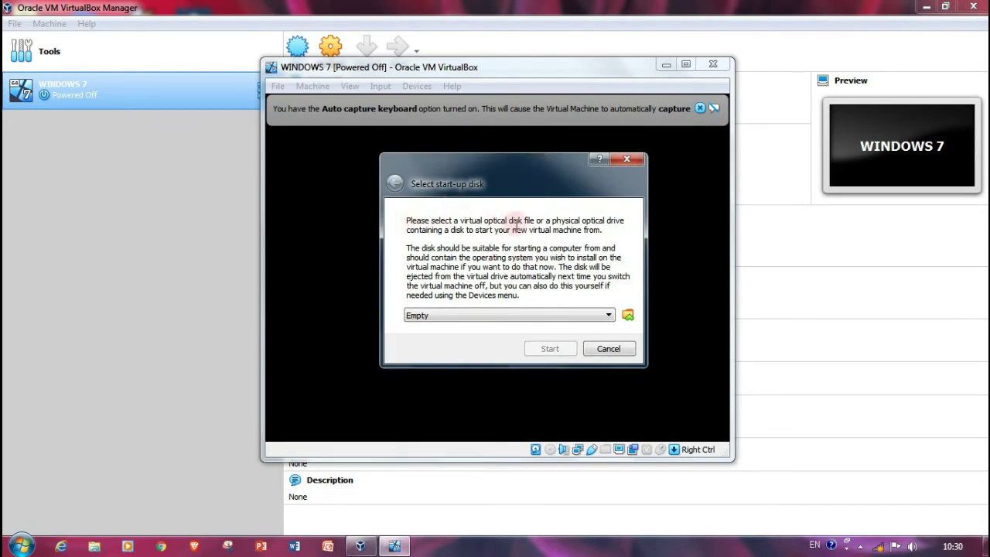
pyautogui.click(627, 314)
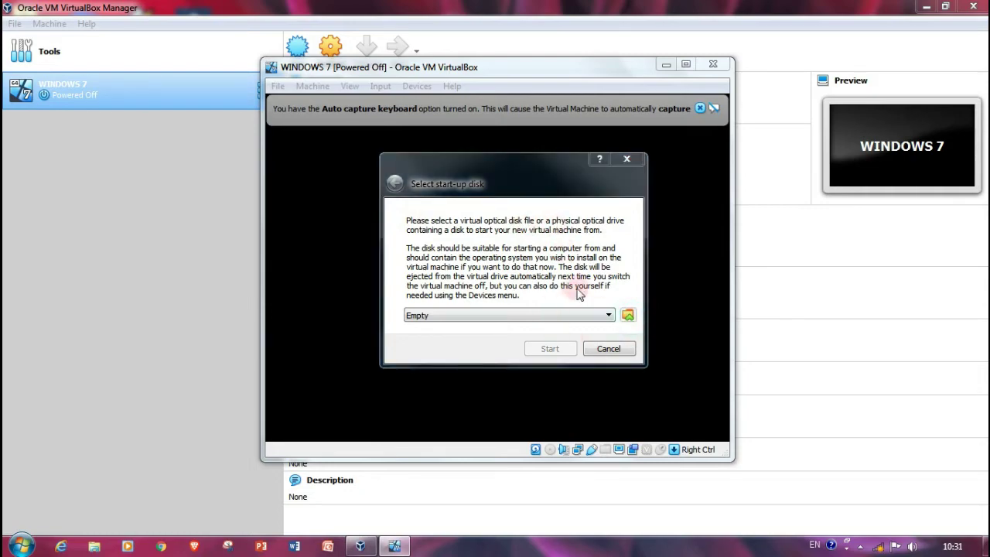
pyautogui.click(627, 314)
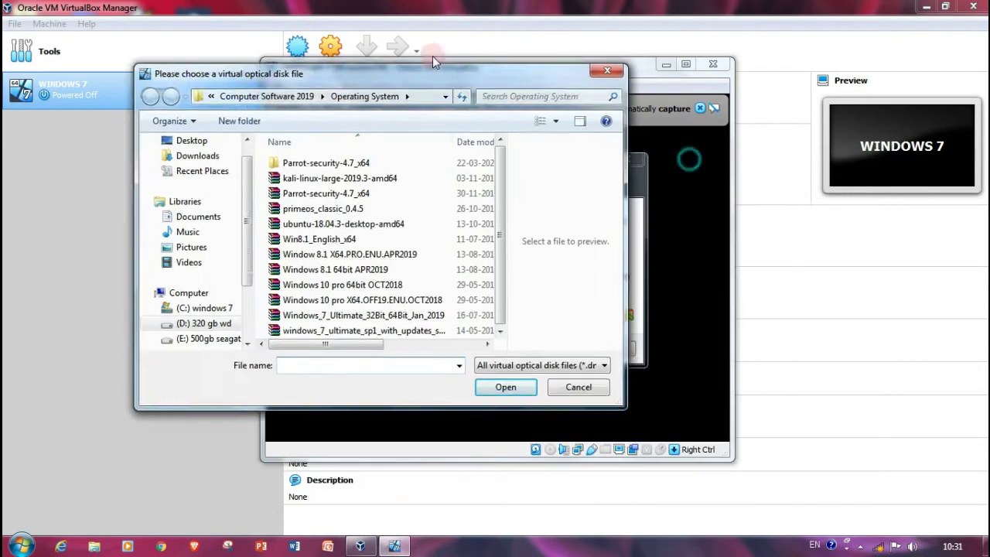
# Boot the machine from the windows_7_ultimate_sp1_with_updates_sept_2018 image in D:, Computer Software 2019, Operating System
pyautogui.click(221, 240)
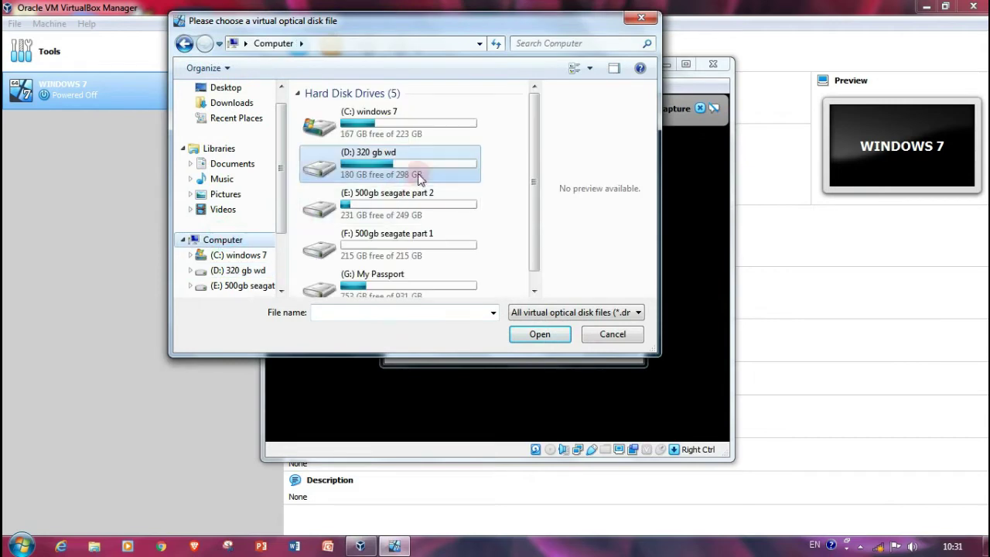
pyautogui.doubleClick(418, 177)
pyautogui.doubleClick(366, 116)
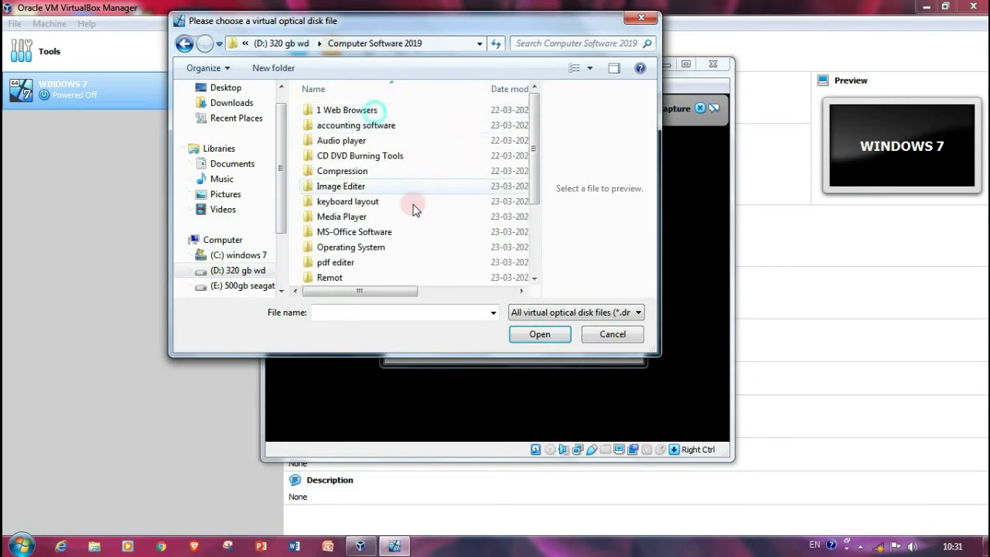
pyautogui.doubleClick(358, 247)
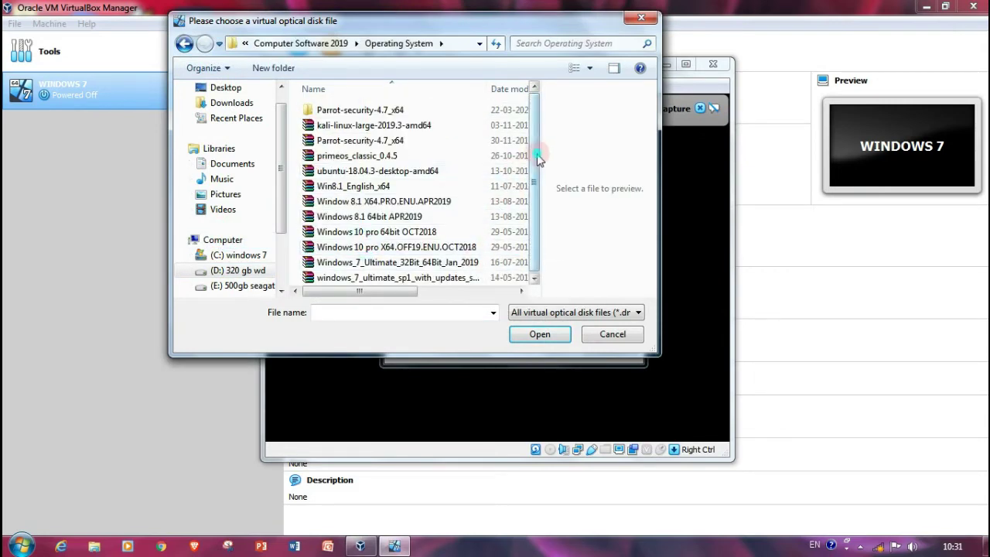
pyautogui.moveTo(539, 159); pyautogui.dragTo(539, 160)
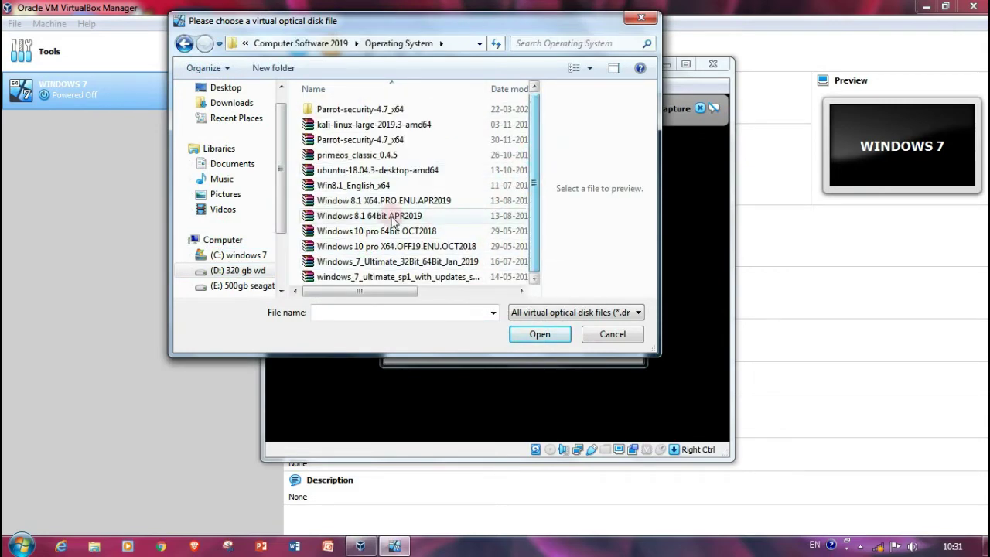
pyautogui.click(437, 277)
pyautogui.moveTo(379, 291); pyautogui.dragTo(359, 284)
pyautogui.click(540, 336)
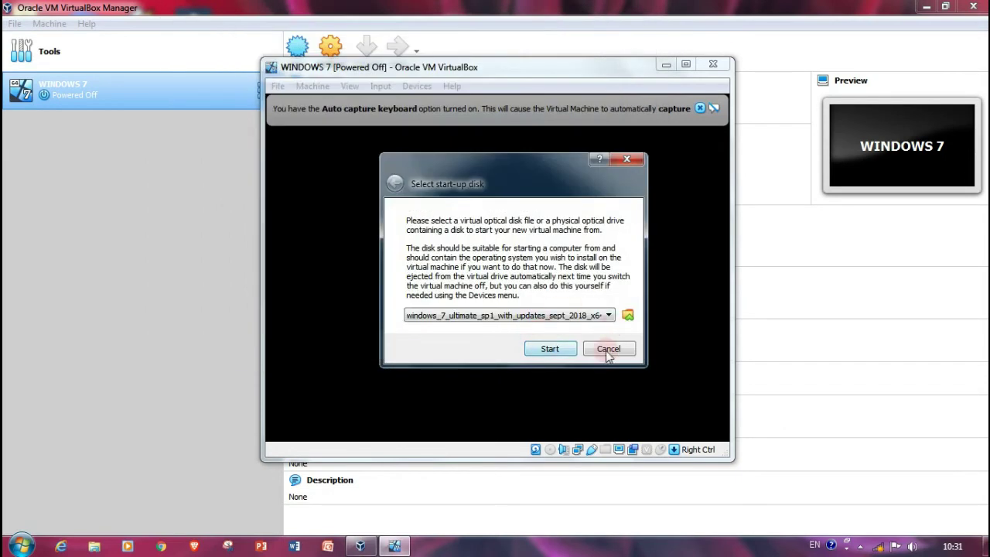
pyautogui.click(553, 349)
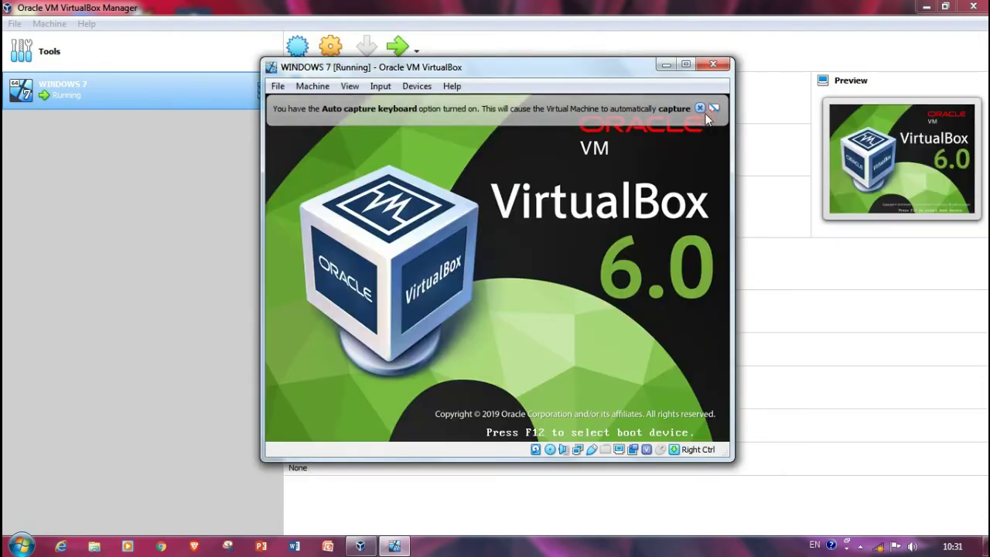
# Show the running machine in full-screen mode without its notification messages, and move the Windows Setup window higher on the screen
pyautogui.click(700, 108)
pyautogui.click(685, 65)
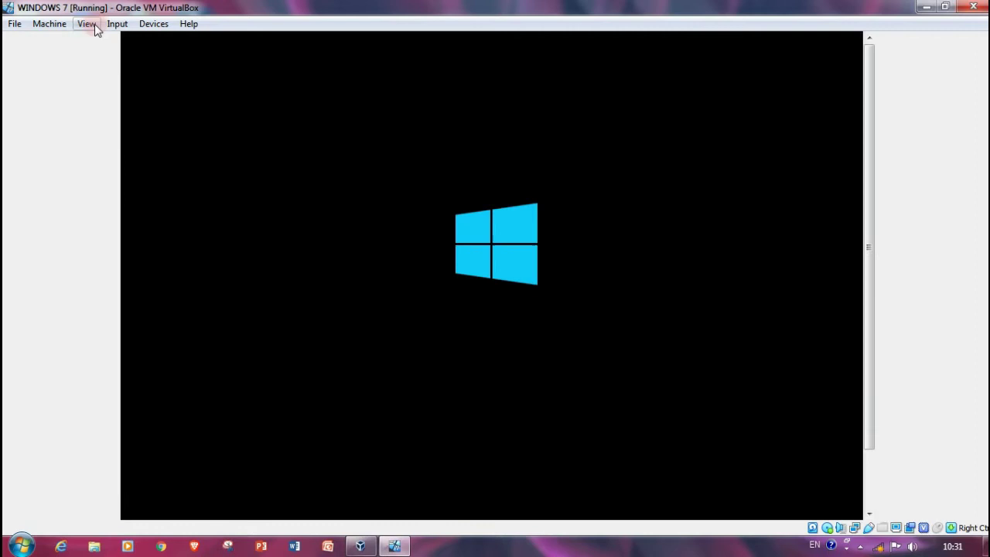
pyautogui.click(92, 26)
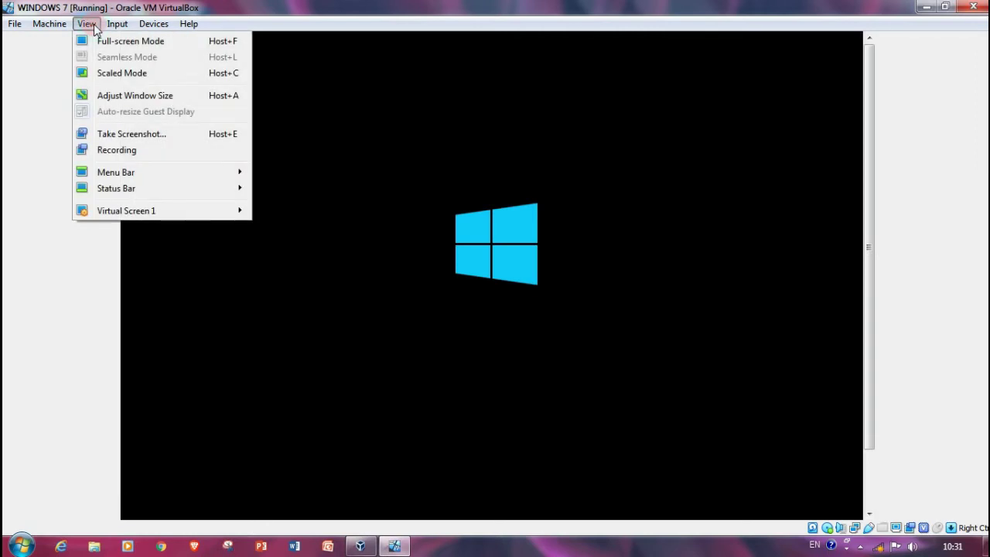
pyautogui.click(118, 41)
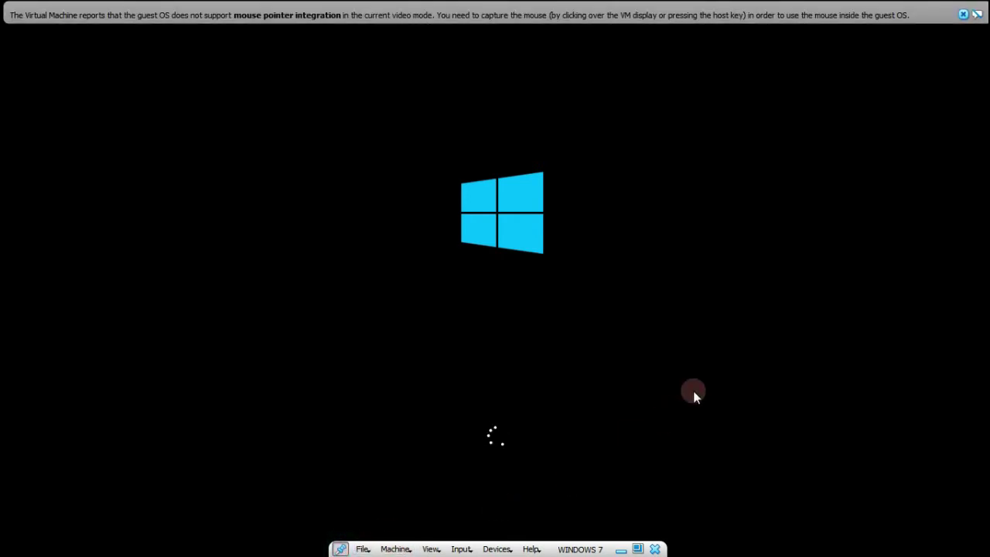
pyautogui.click(962, 14)
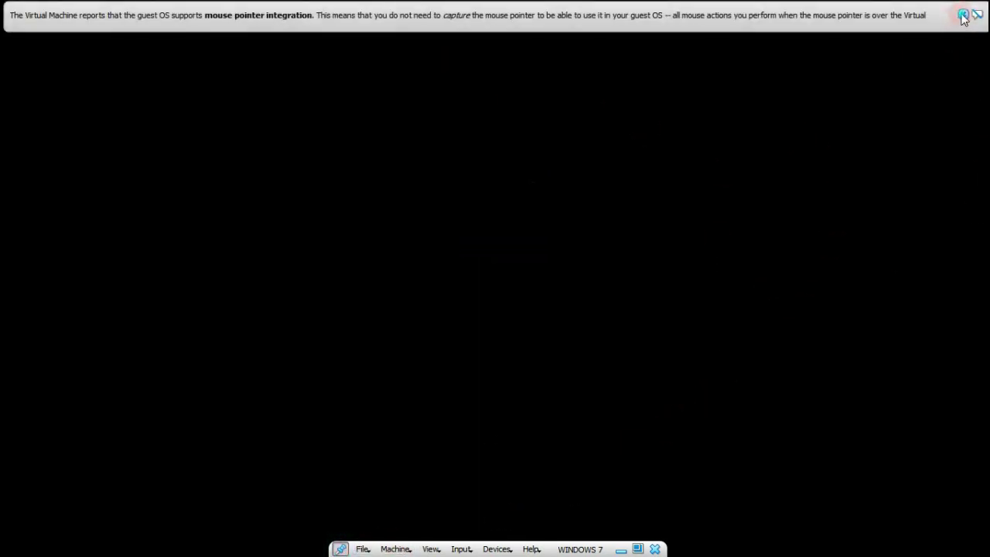
pyautogui.click(965, 14)
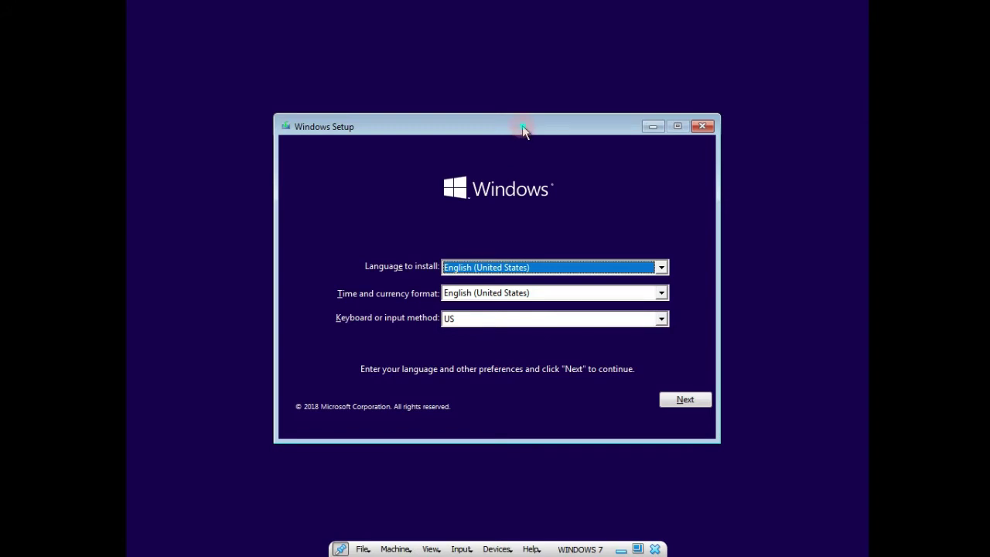
pyautogui.moveTo(522, 127); pyautogui.dragTo(533, 59)
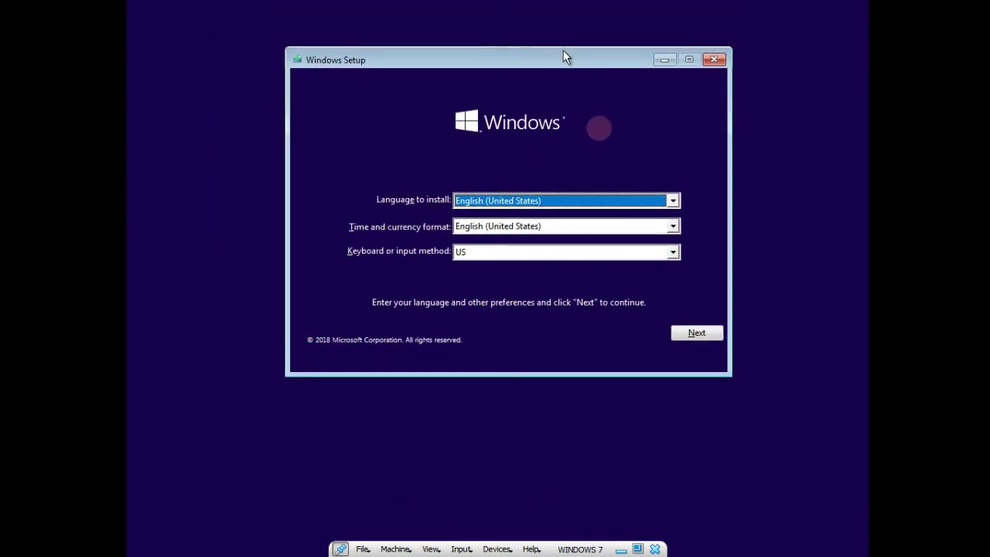
# Set the time and currency format to English (India), keep English (United States) as the installation language, and continue Windows Setup
pyautogui.click(525, 222)
pyautogui.click(552, 225)
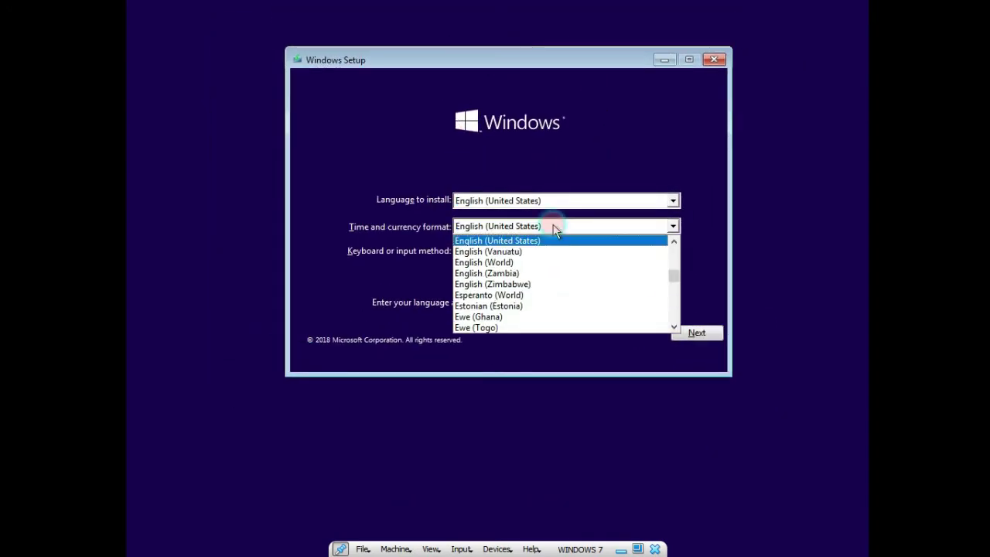
pyautogui.click(552, 225)
pyautogui.click(542, 201)
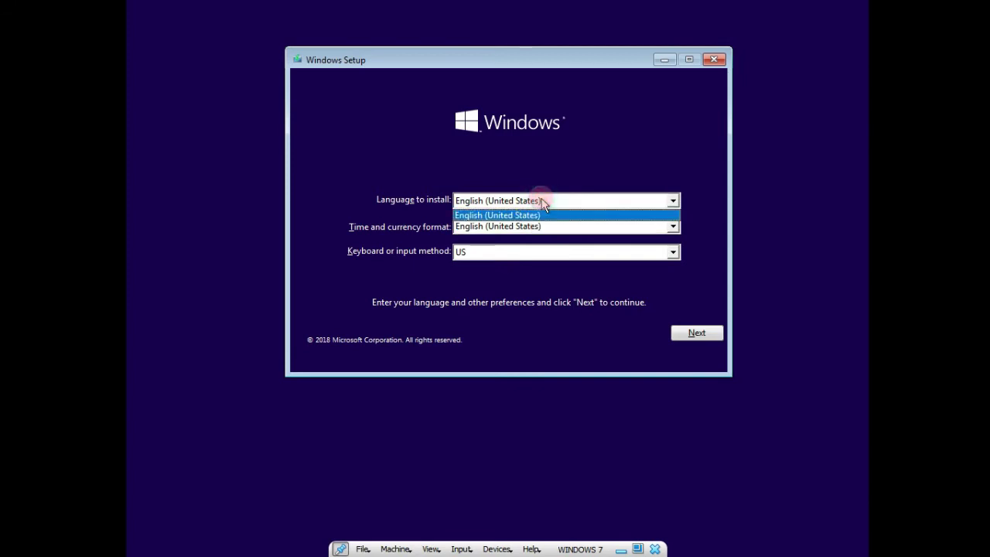
pyautogui.click(544, 202)
pyautogui.click(550, 226)
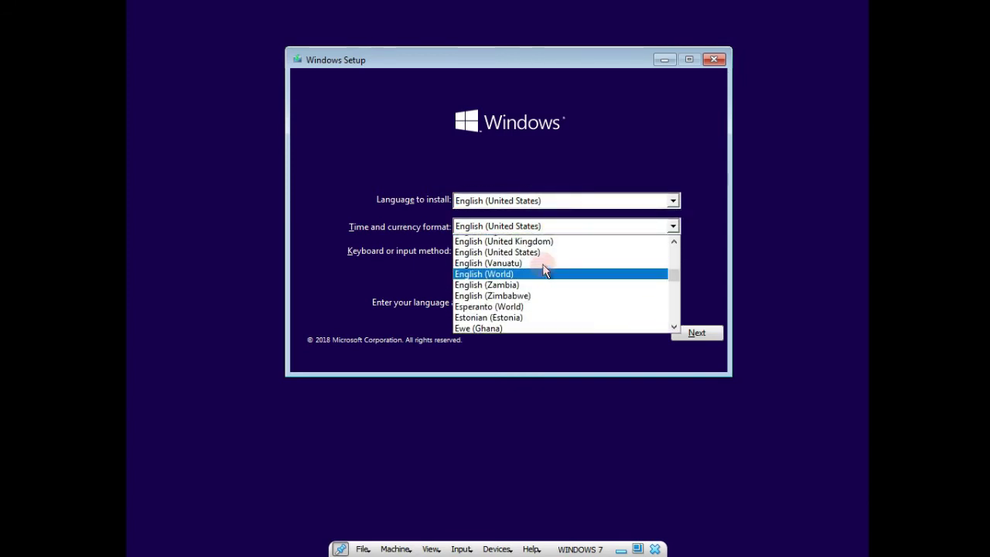
pyautogui.scroll(6, 545, 270)
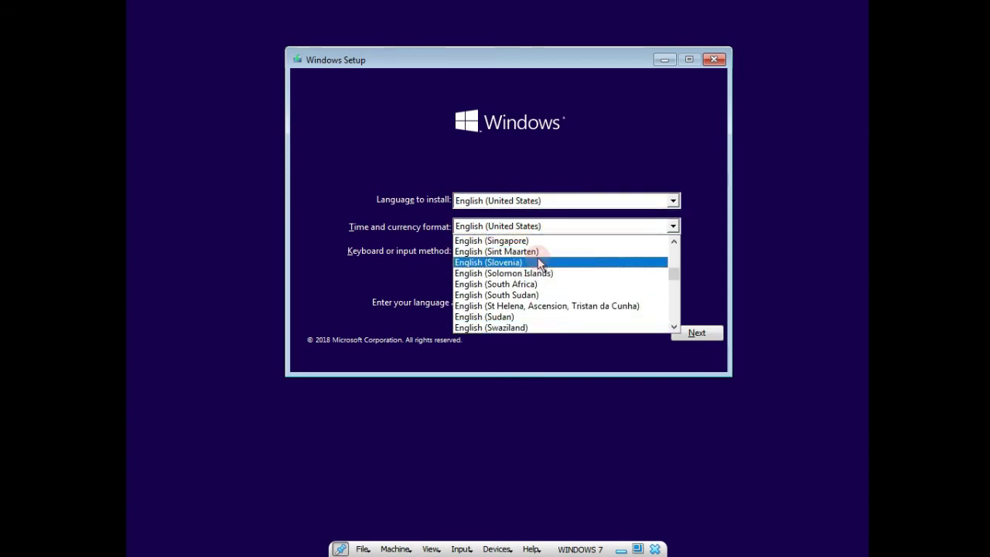
pyautogui.scroll(-4, 539, 267)
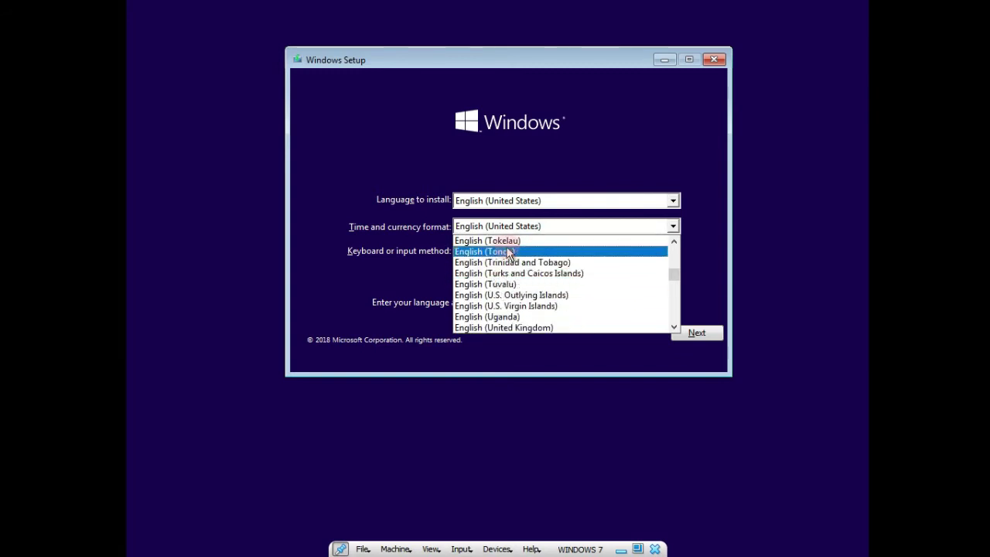
pyautogui.scroll(4, 508, 267)
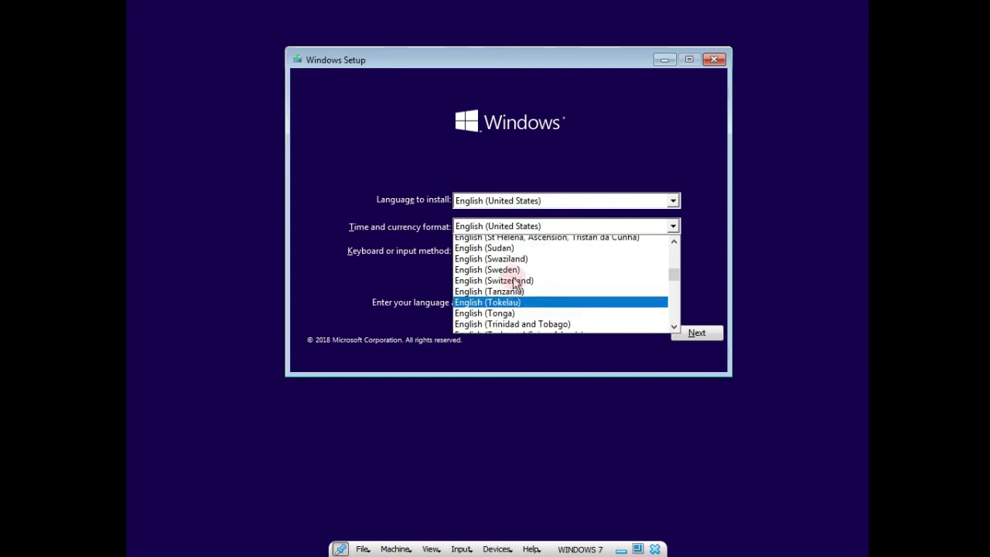
pyautogui.scroll(8, 519, 284)
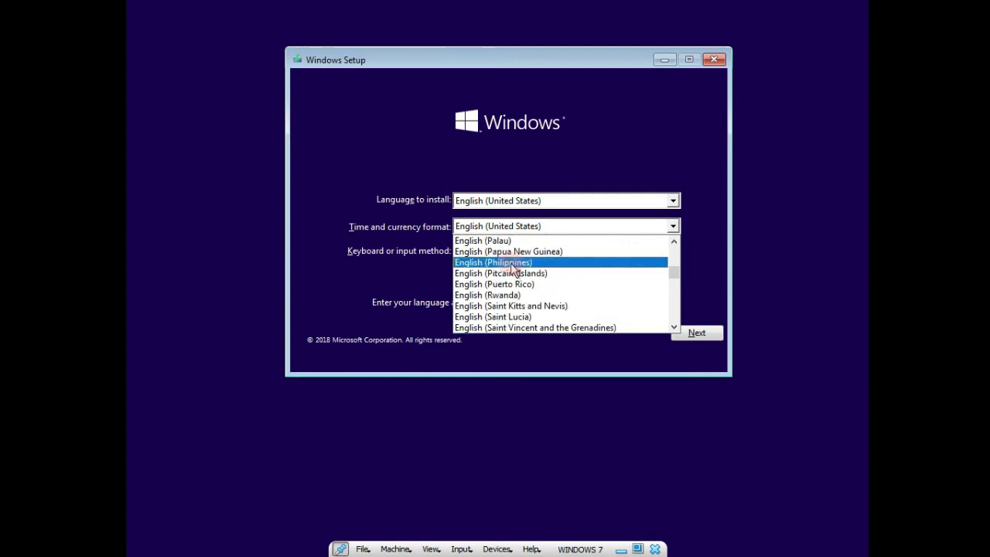
pyautogui.scroll(6, 511, 268)
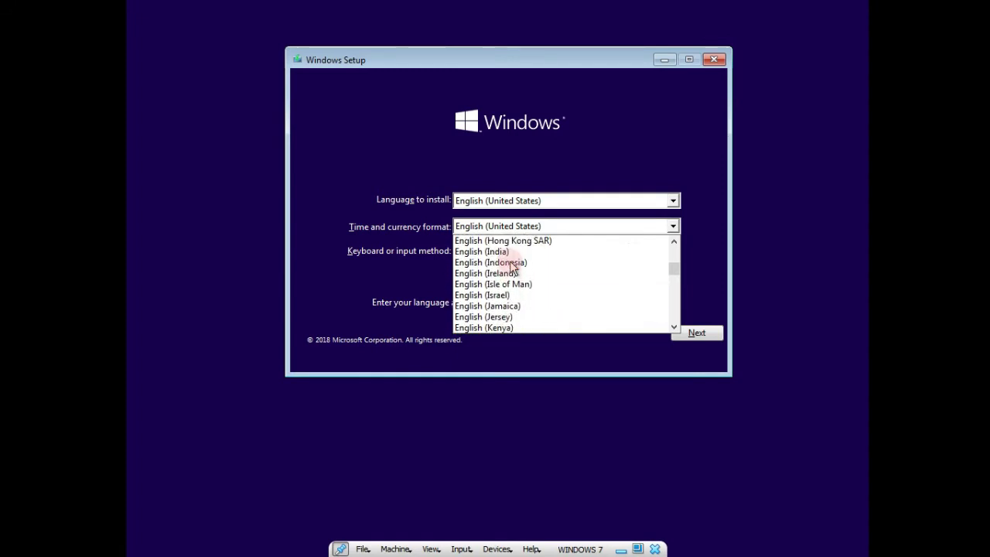
pyautogui.click(503, 252)
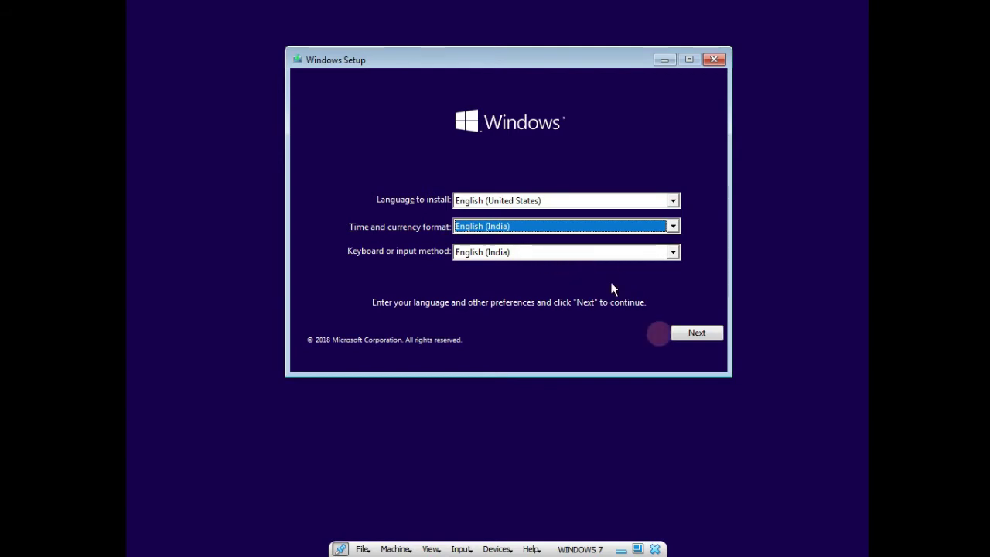
pyautogui.click(696, 333)
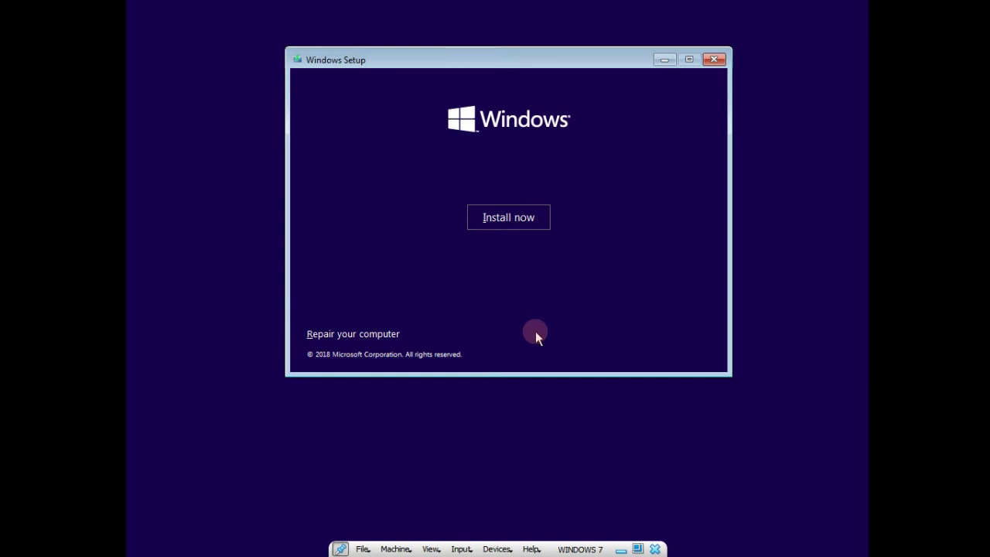
# Begin the installation by accepting the license terms and choose the Custom: Install Windows only (advanced) installation type
pyautogui.click(525, 218)
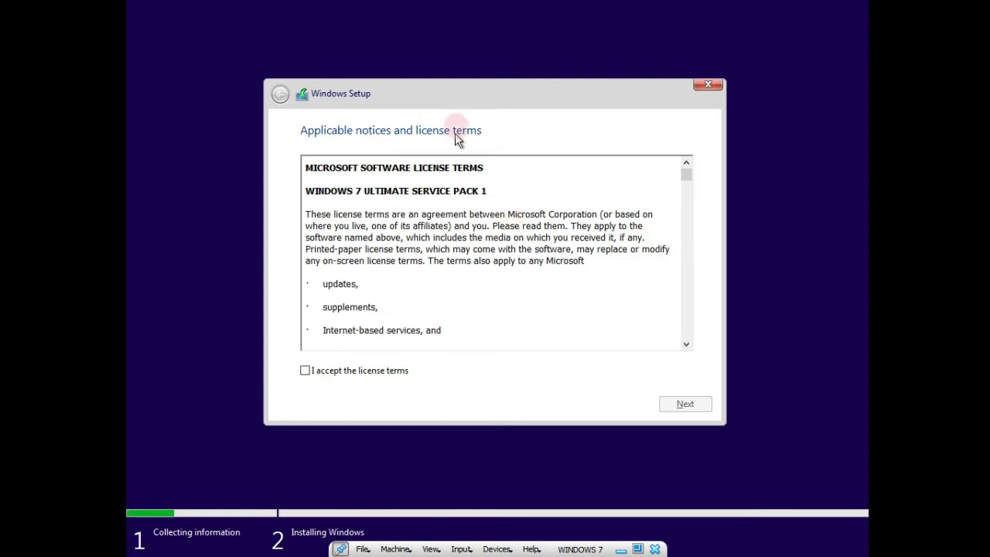
pyautogui.click(305, 370)
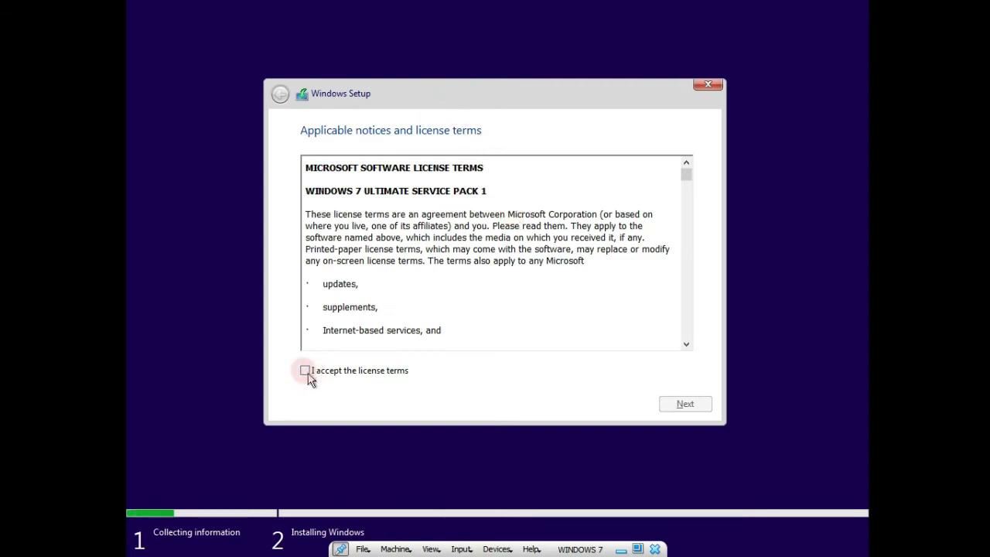
pyautogui.moveTo(686, 172); pyautogui.dragTo(688, 206)
pyautogui.click(686, 404)
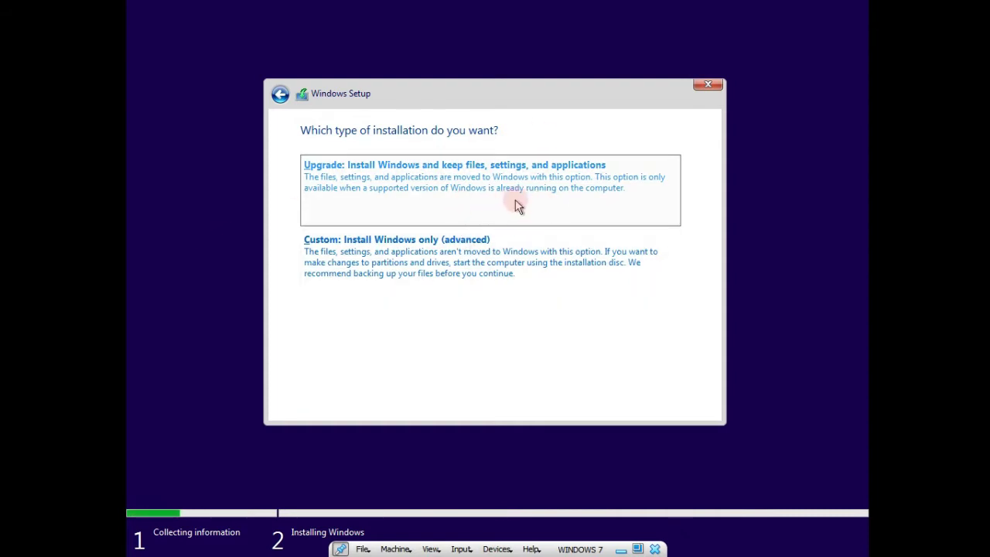
pyautogui.click(429, 267)
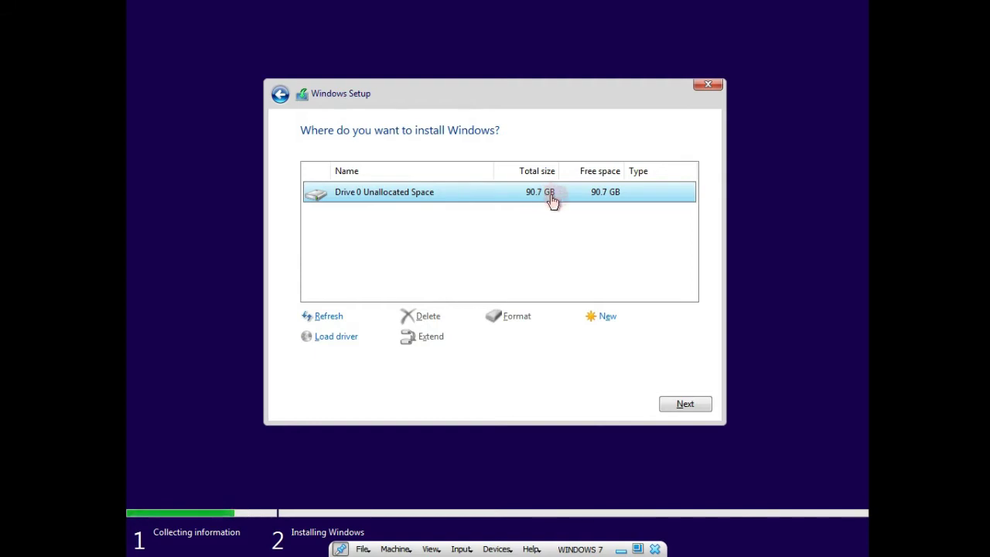
# Create a new 41984 MB partition in Drive 0's unallocated space, allowing Windows to create additional partitions for system files
pyautogui.click(607, 317)
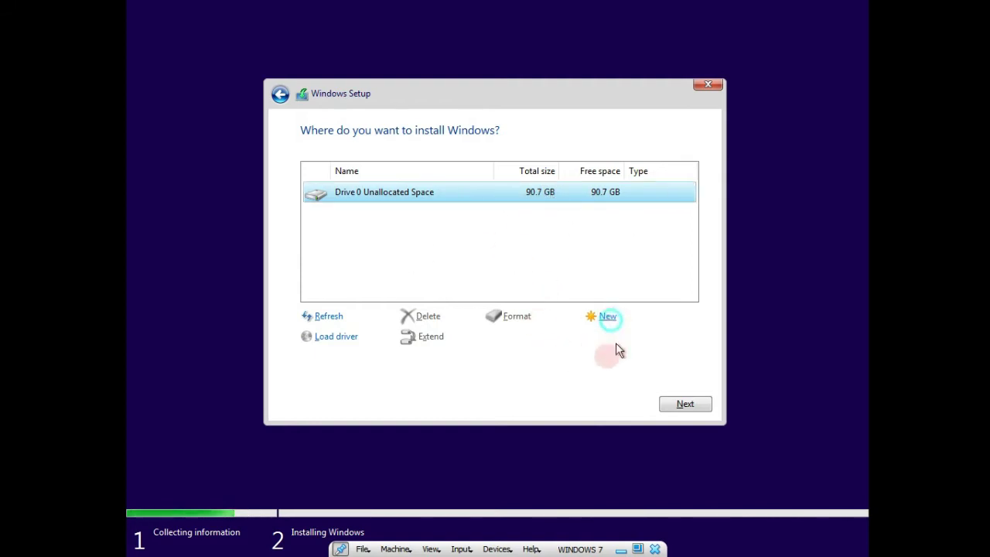
pyautogui.click(614, 320)
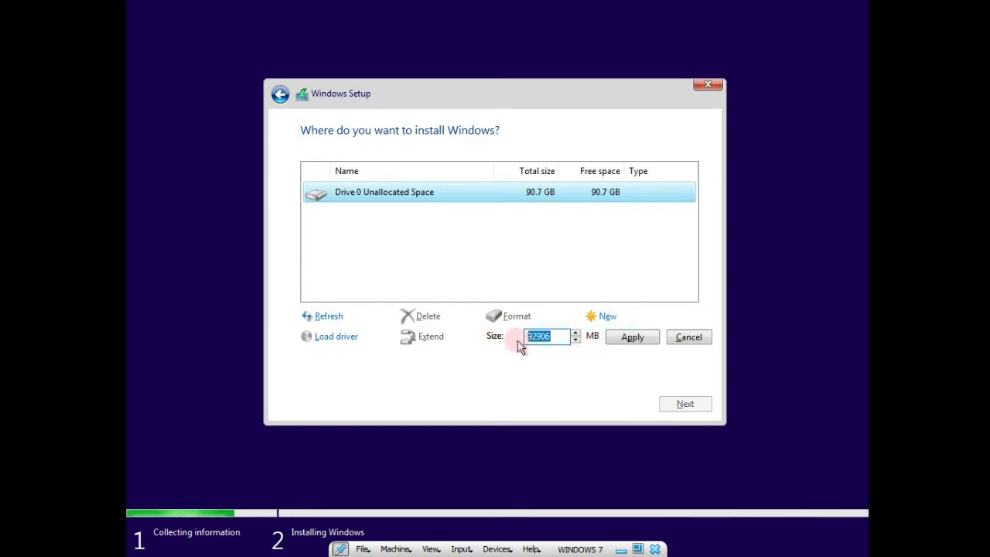
pyautogui.write('42')
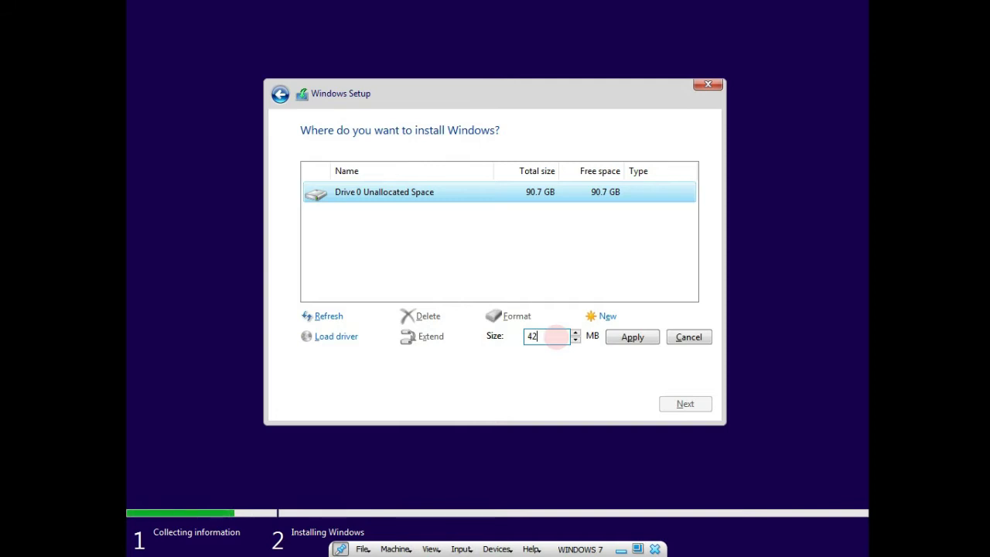
pyautogui.press('BackSpace')
pyautogui.write('1')
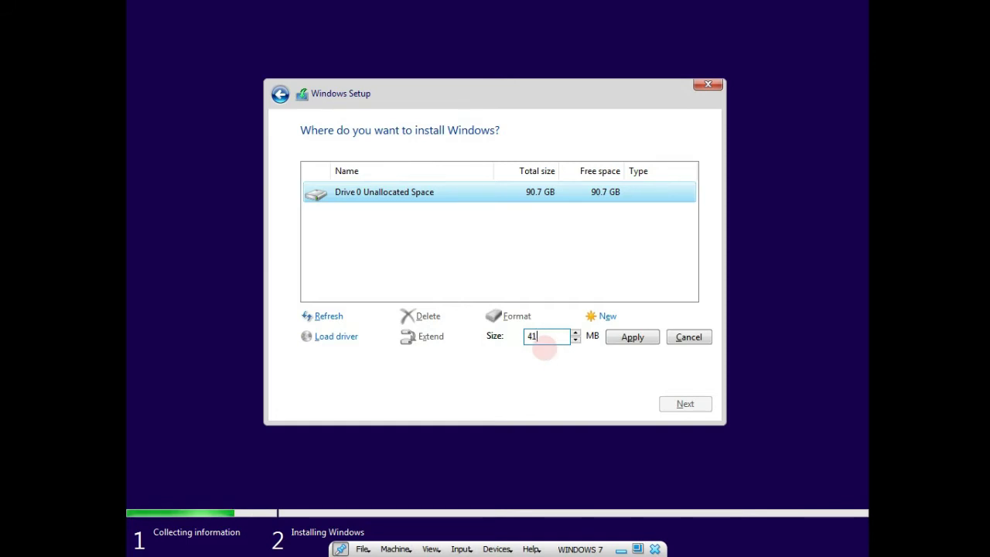
pyautogui.write('9')
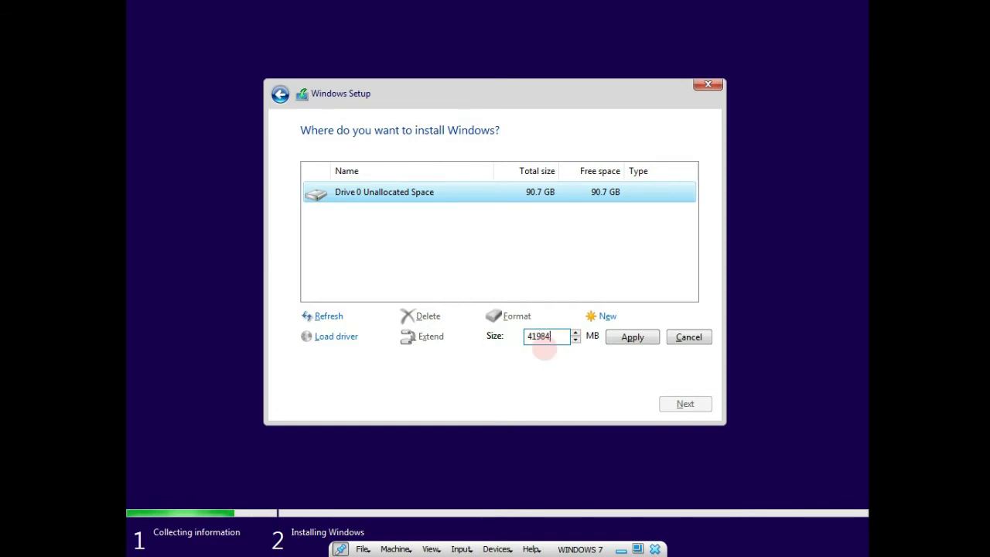
pyautogui.write('84')
pyautogui.click(627, 341)
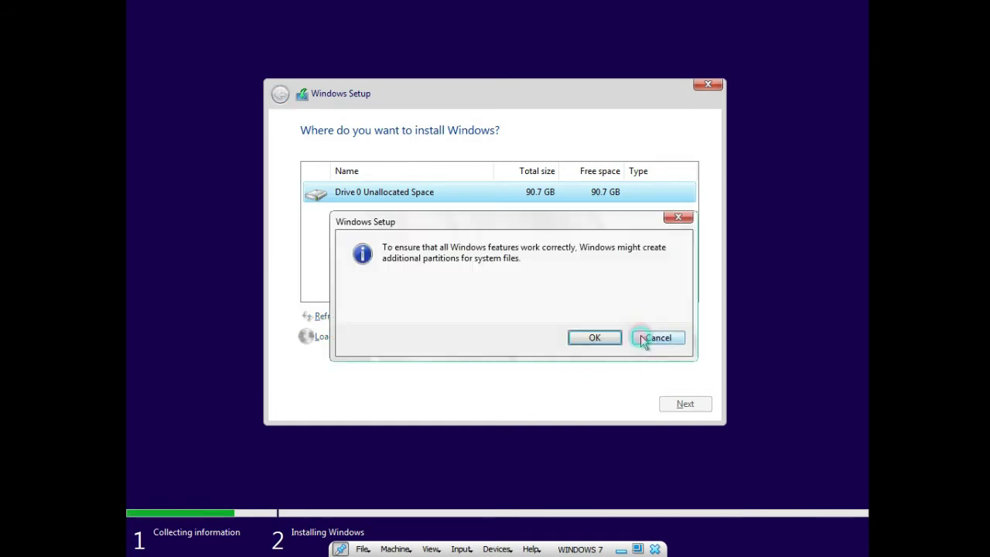
pyautogui.click(586, 341)
# Create another partition from all of Drive 0's remaining unallocated space and proceed with installing Windows
pyautogui.click(437, 198)
pyautogui.click(435, 219)
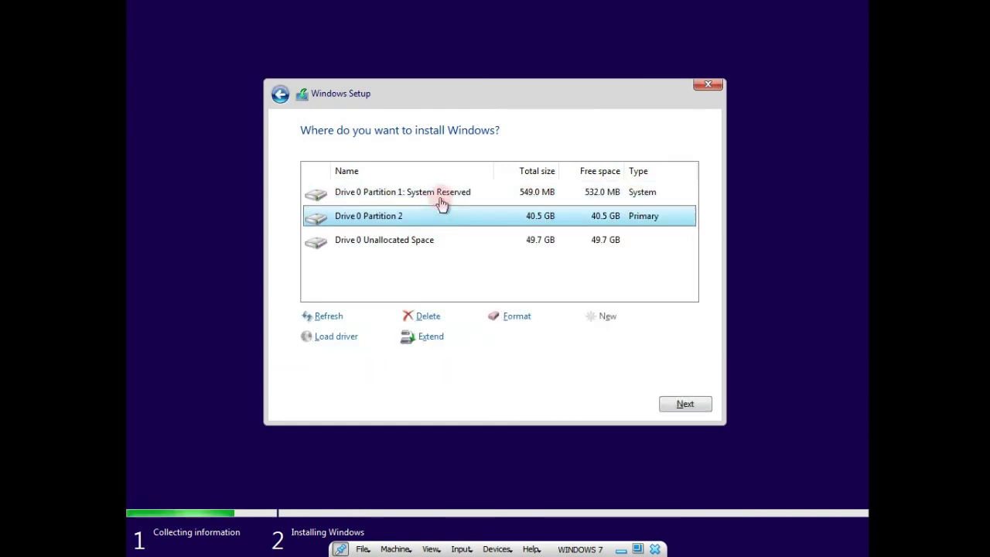
pyautogui.click(441, 203)
pyautogui.click(396, 219)
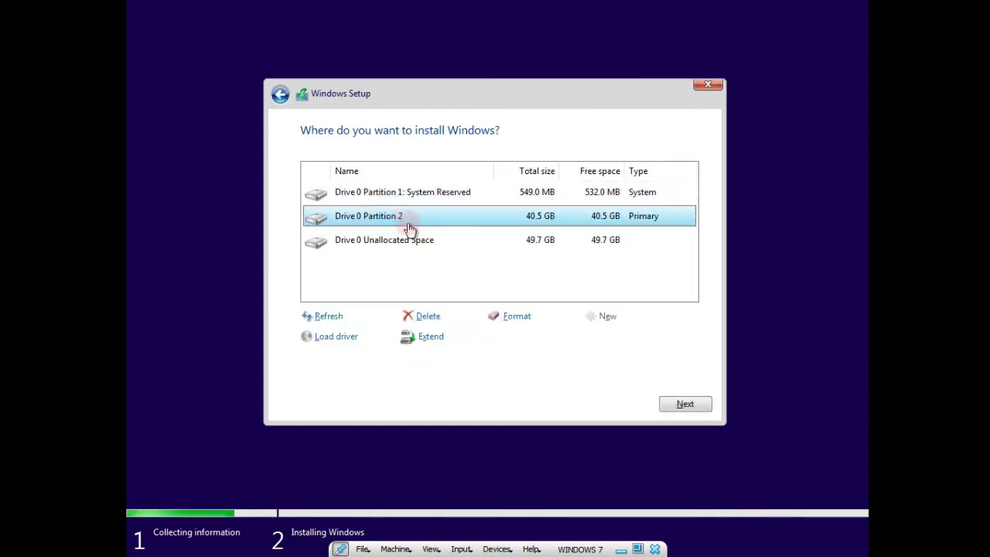
pyautogui.click(457, 249)
pyautogui.click(610, 317)
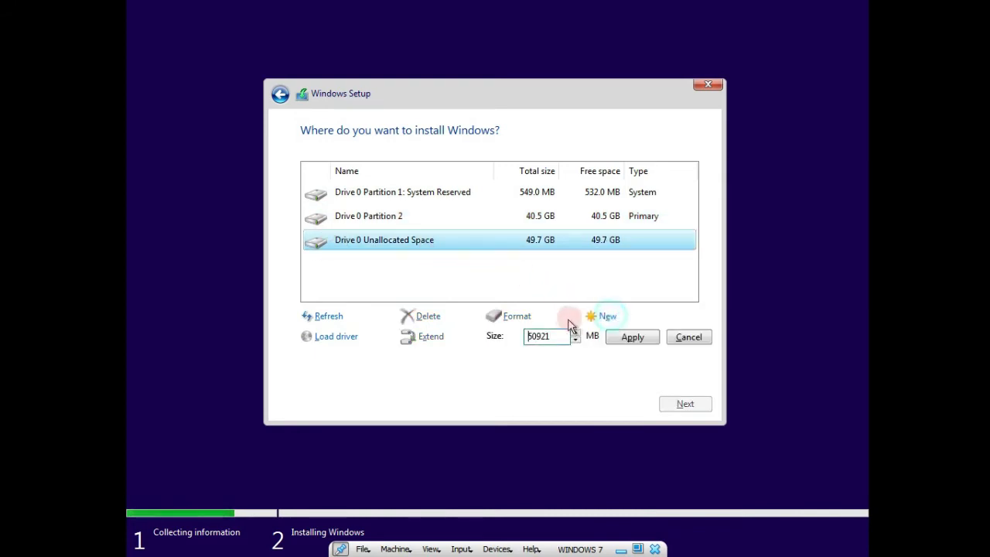
pyautogui.click(631, 338)
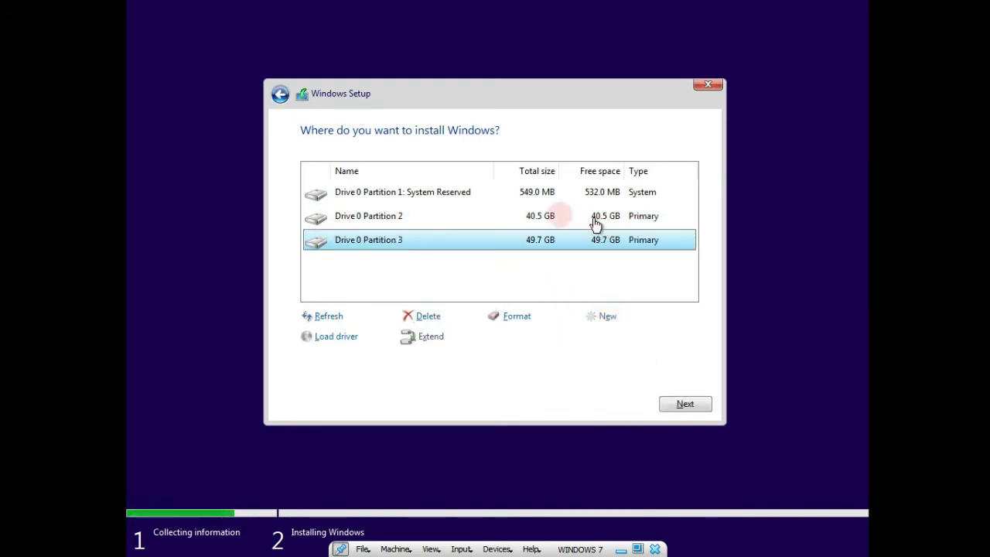
pyautogui.click(682, 407)
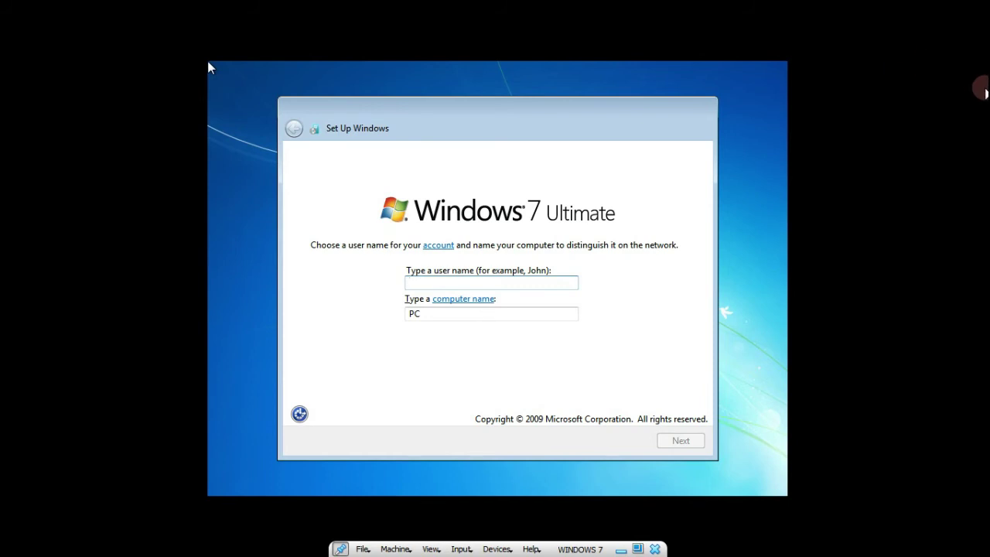
# Set the account's user name to "windows 7" and continue with the password fields left blank
pyautogui.write('windo')
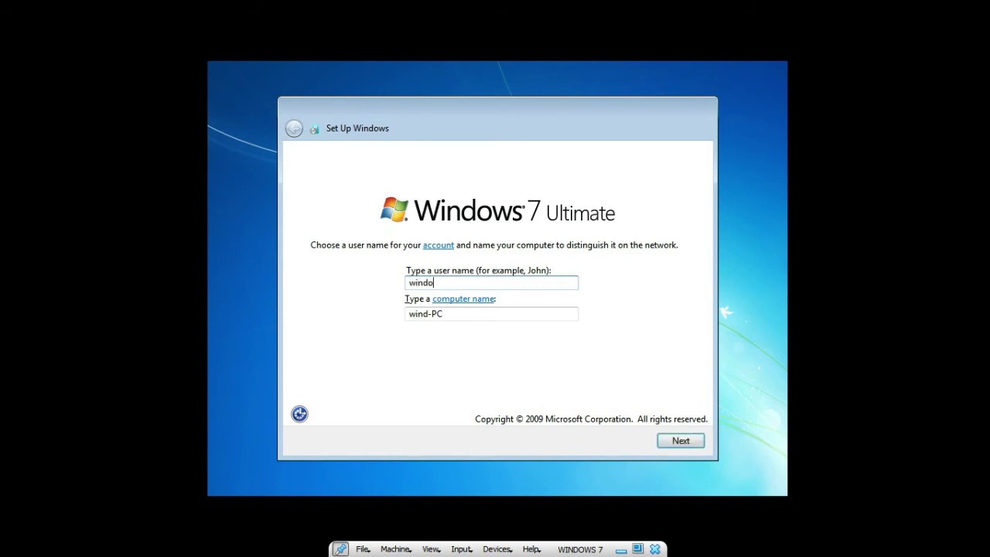
pyautogui.write('ws 7')
pyautogui.click(681, 440)
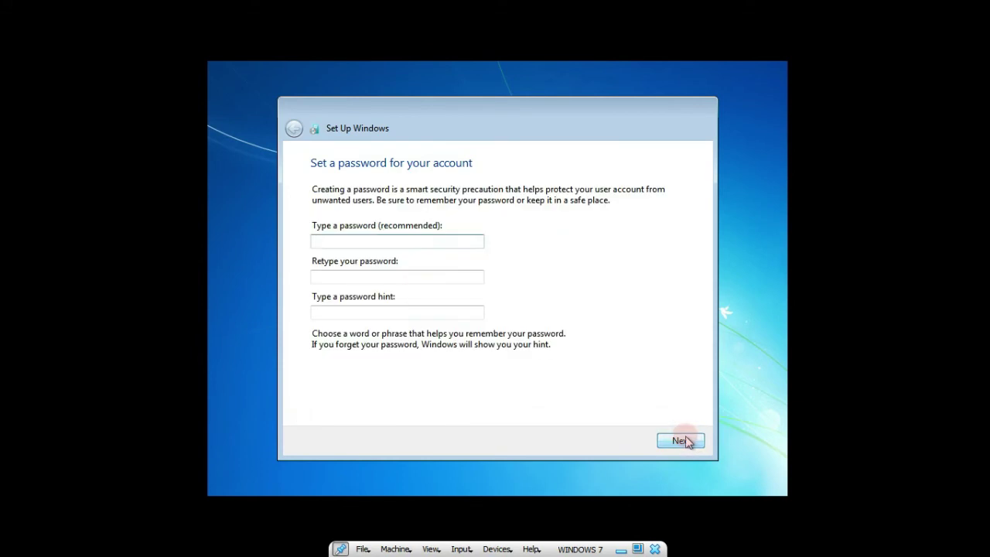
pyautogui.click(391, 244)
pyautogui.click(679, 440)
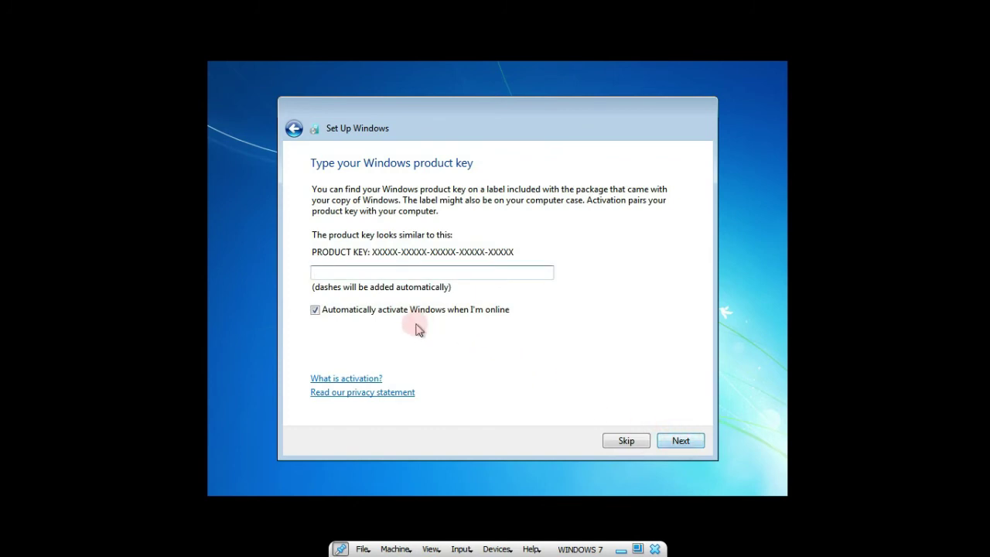
# Skip the product key with automatic activation turned off, and choose Ask me later for the update and protection settings
pyautogui.click(441, 310)
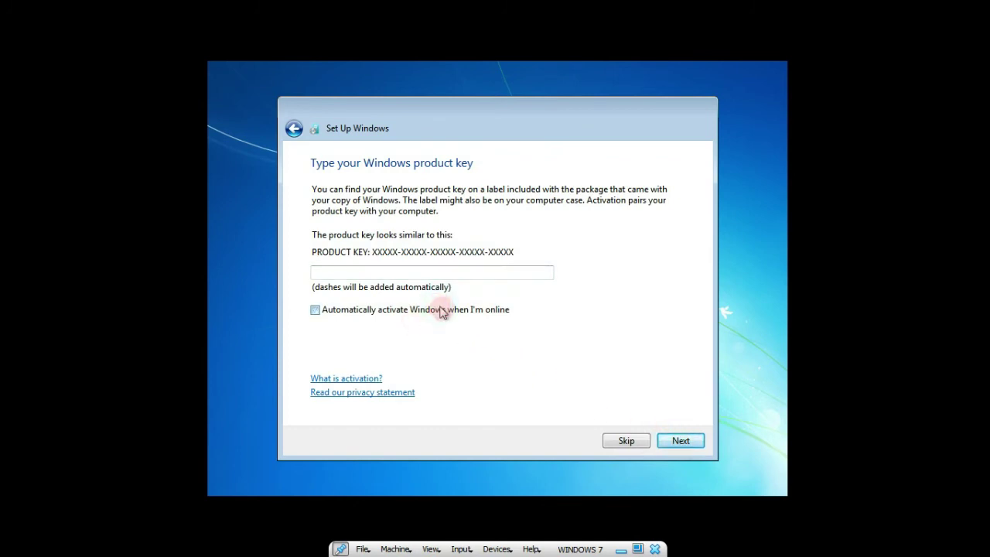
pyautogui.click(626, 440)
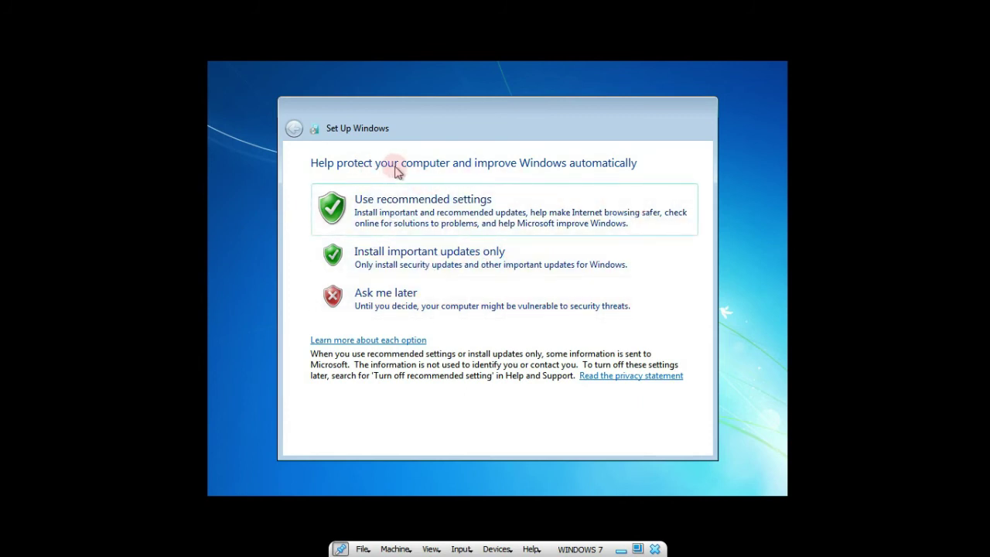
pyautogui.click(415, 308)
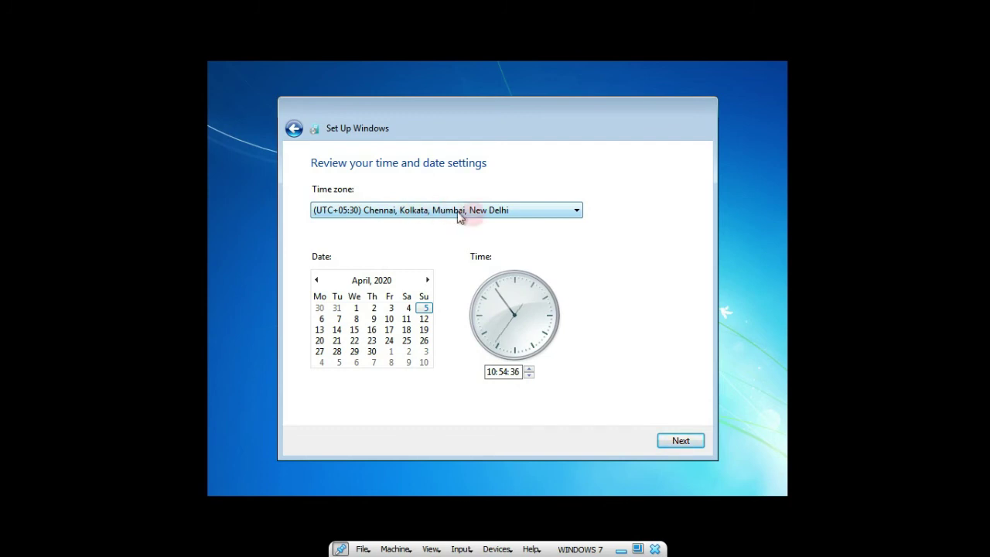
# Accept the time zone, date and time as shown and set the computer's current location to Public network
pyautogui.click(680, 441)
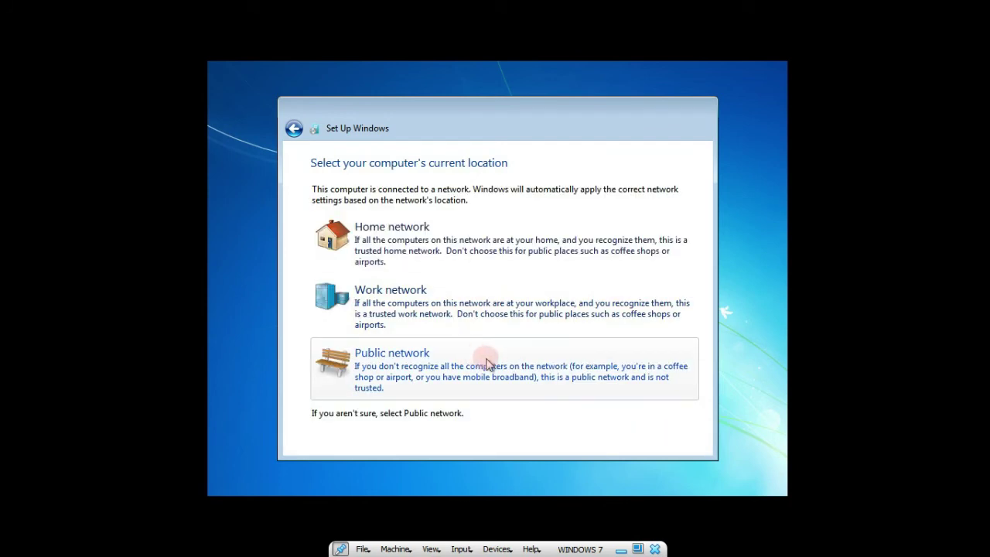
pyautogui.click(484, 359)
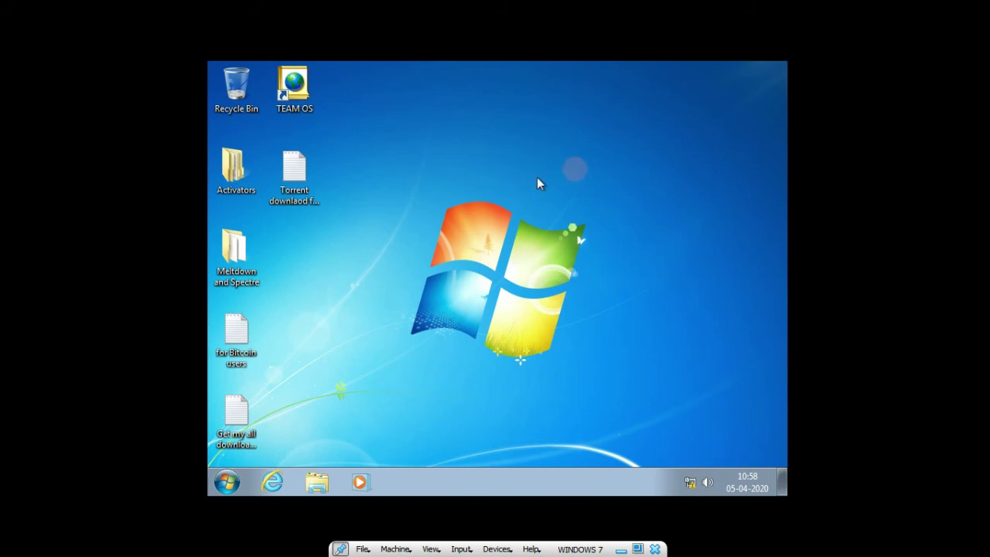
# Refresh the installed Windows 7 desktop and switch the virtual machine from full-screen to windowed mode
pyautogui.rightClick(611, 144)
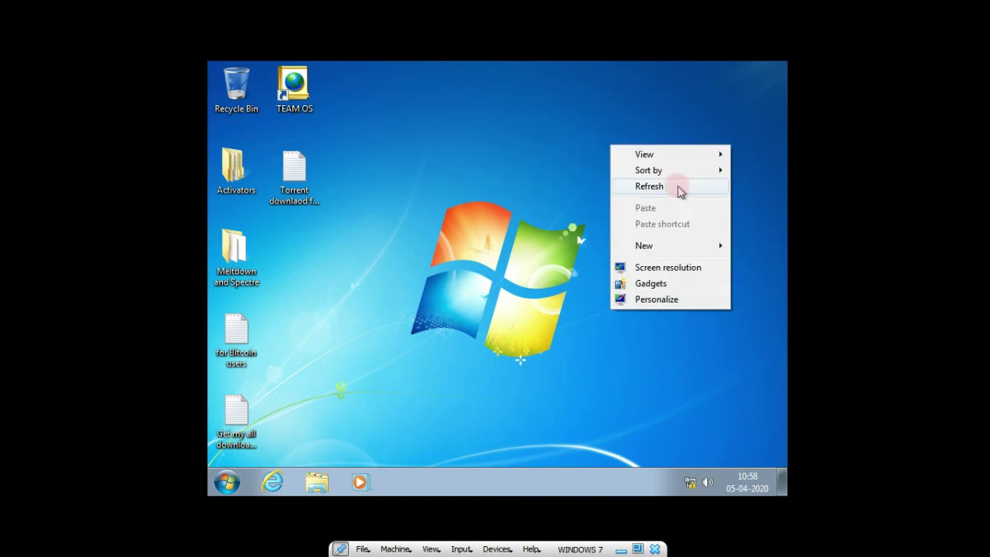
pyautogui.click(671, 189)
pyautogui.rightClick(613, 157)
pyautogui.click(646, 195)
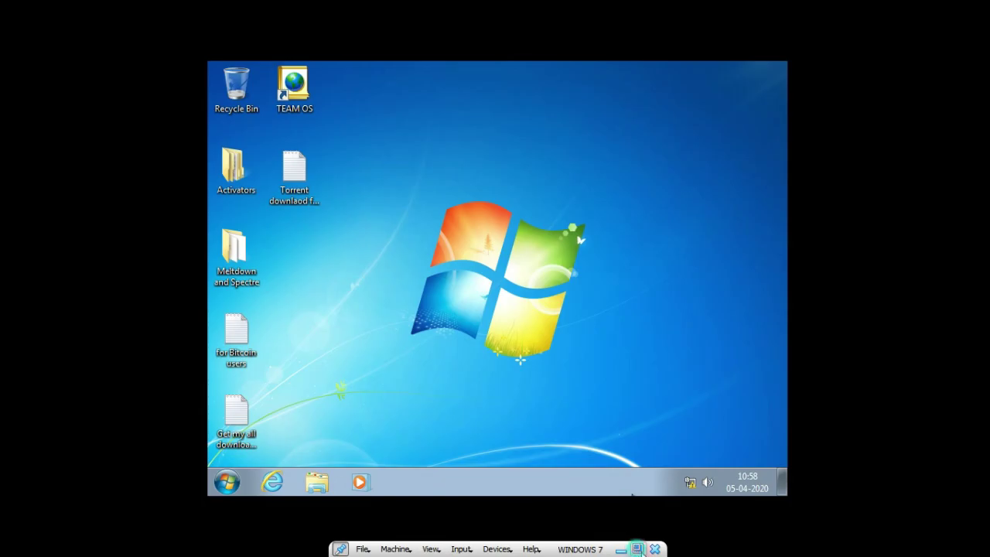
pyautogui.click(637, 549)
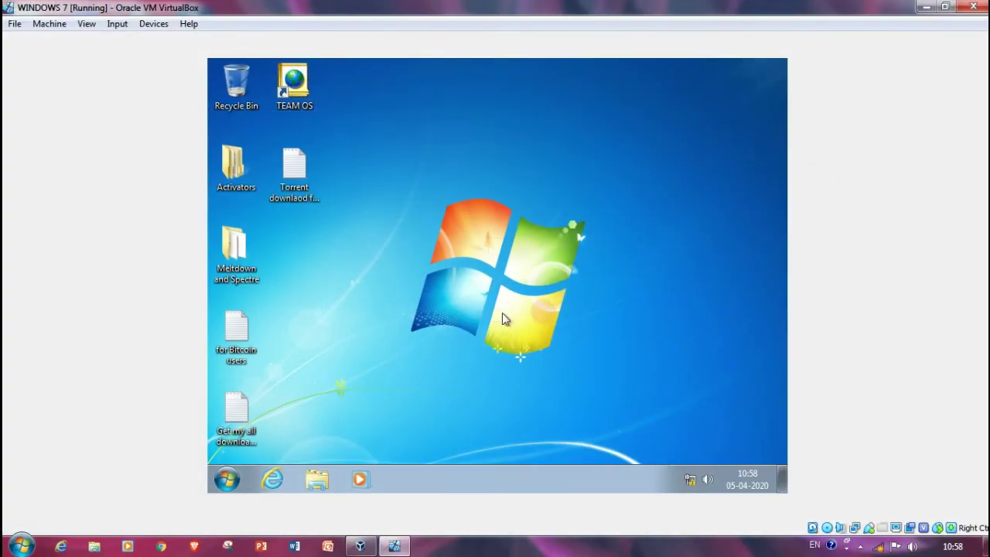
pyautogui.rightClick(586, 111)
pyautogui.click(621, 153)
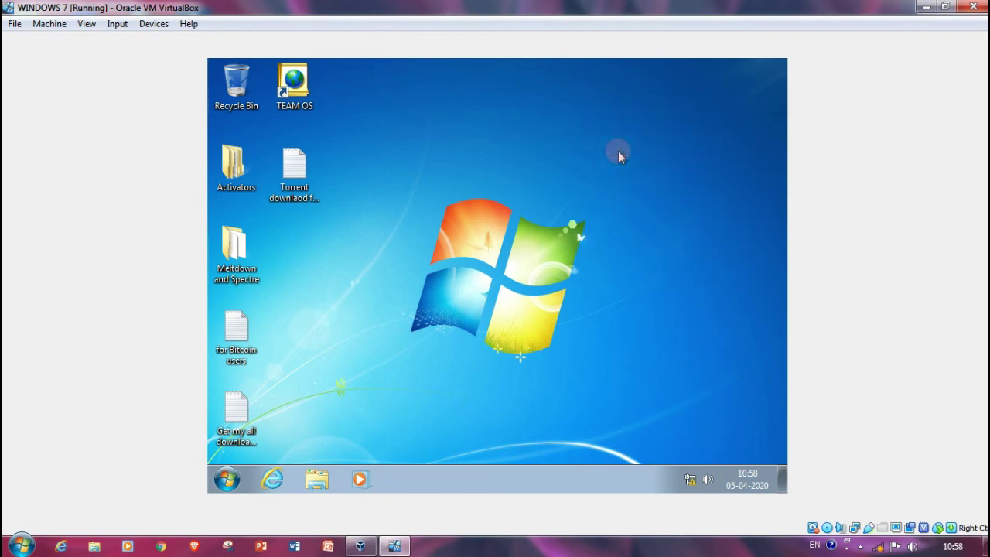